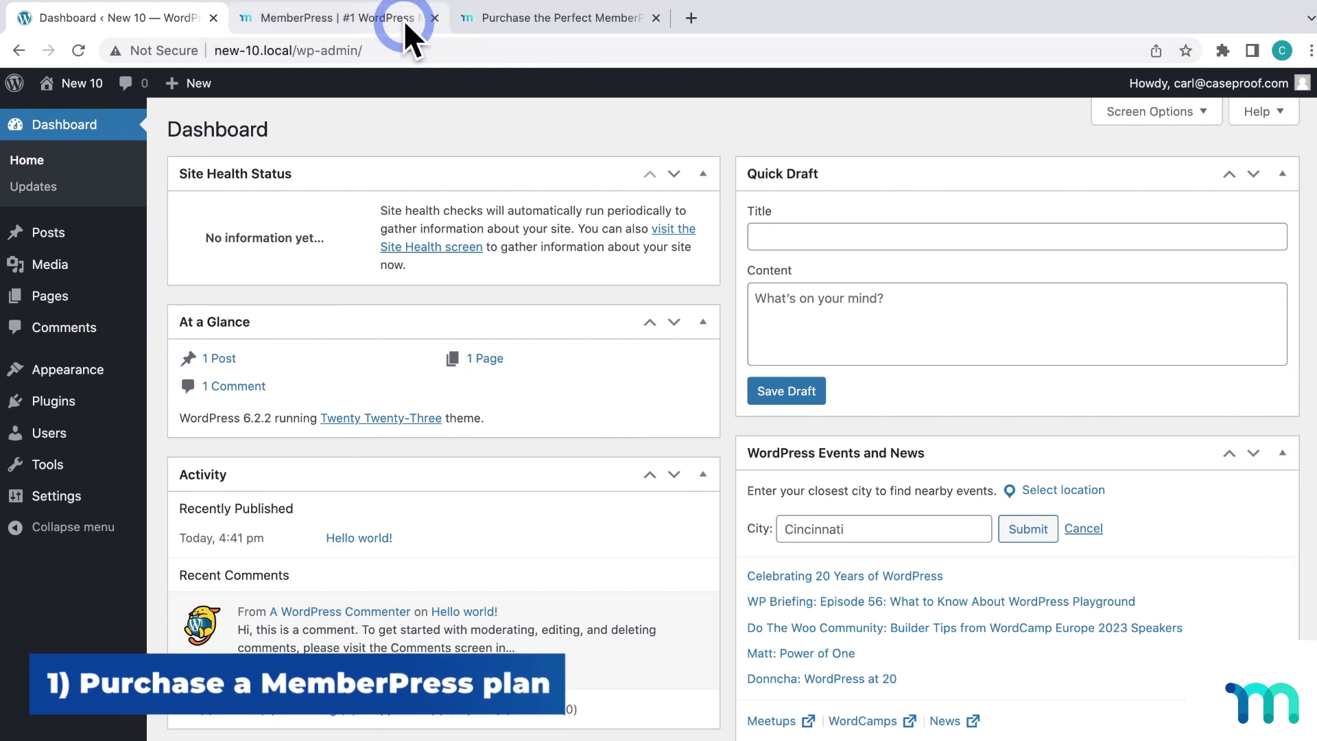
# Go to the MemberPress.com pricing page and scroll to the Pro, Plus and Basic yearly plans
pyautogui.click(403, 20)
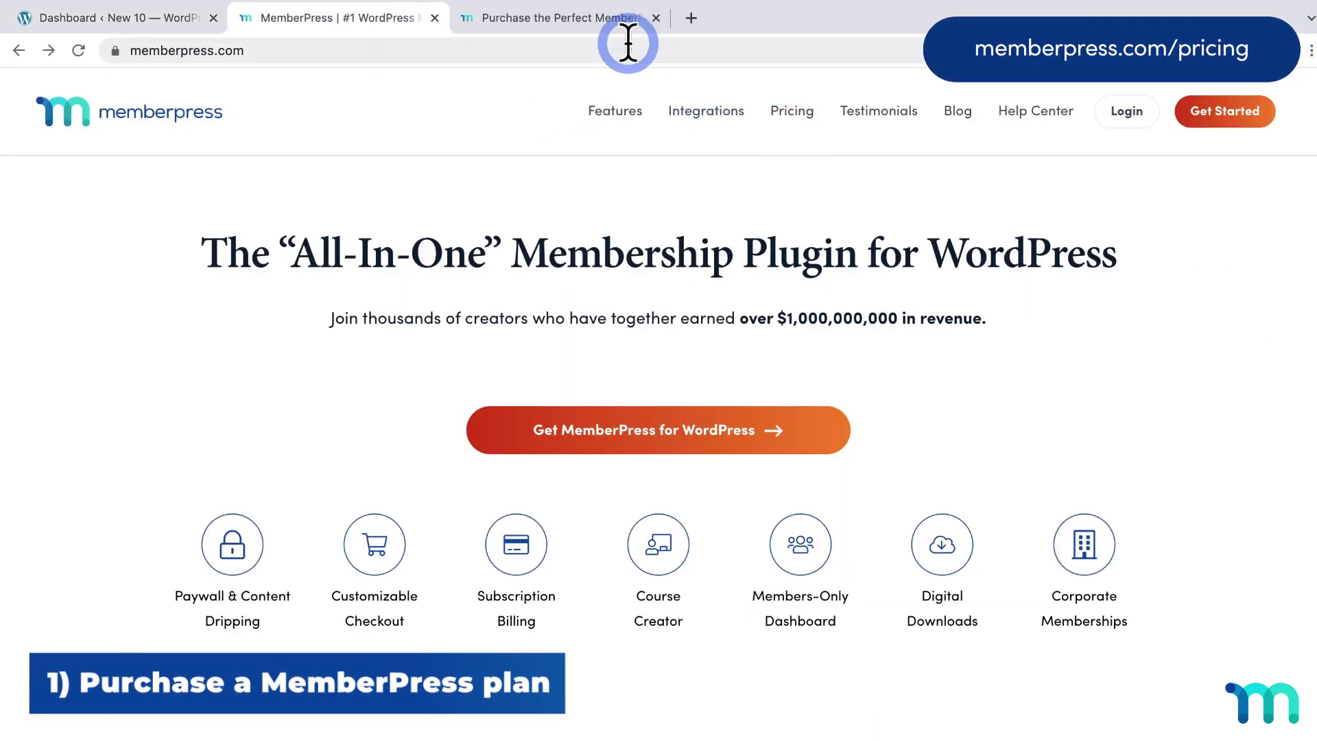
pyautogui.click(579, 17)
pyautogui.scroll(-5, 1155, 247)
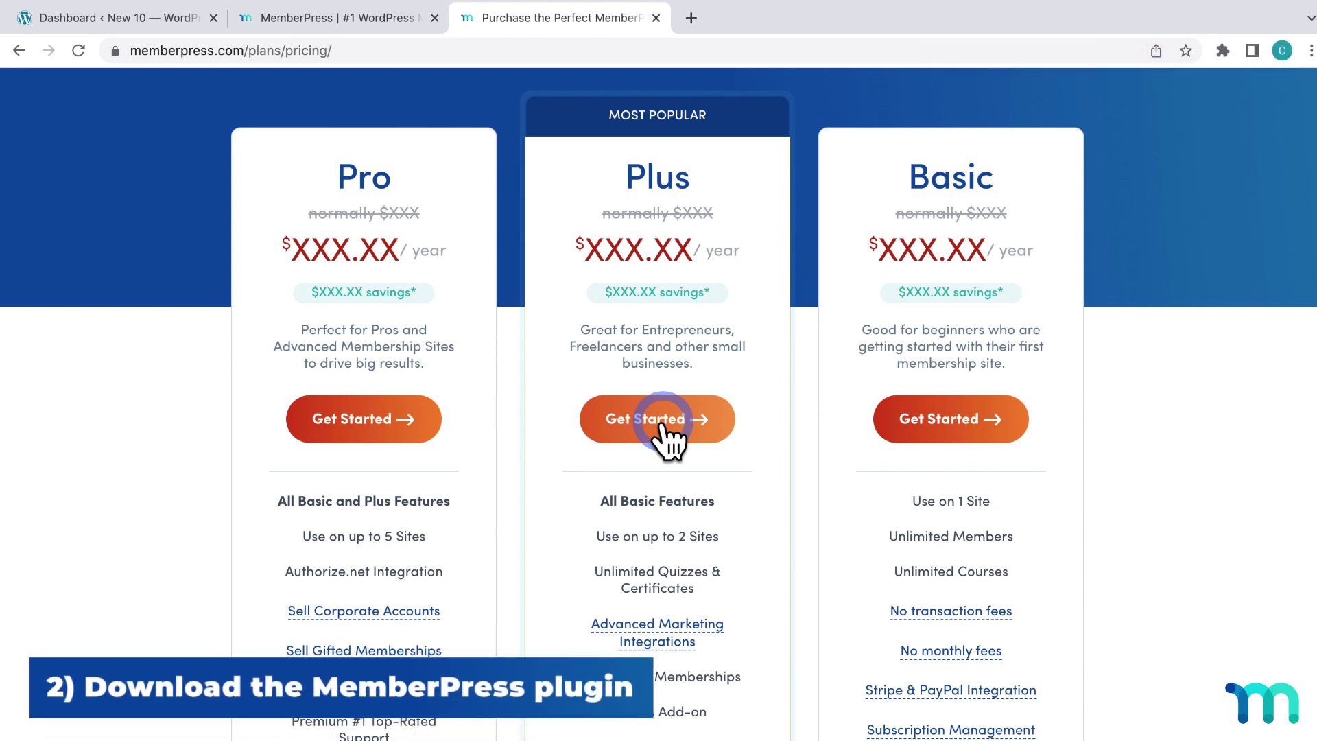
# Sign in to MemberPress.com and view the Downloads with the MemberPress Pro 1.11.5 licence
pyautogui.click(402, 20)
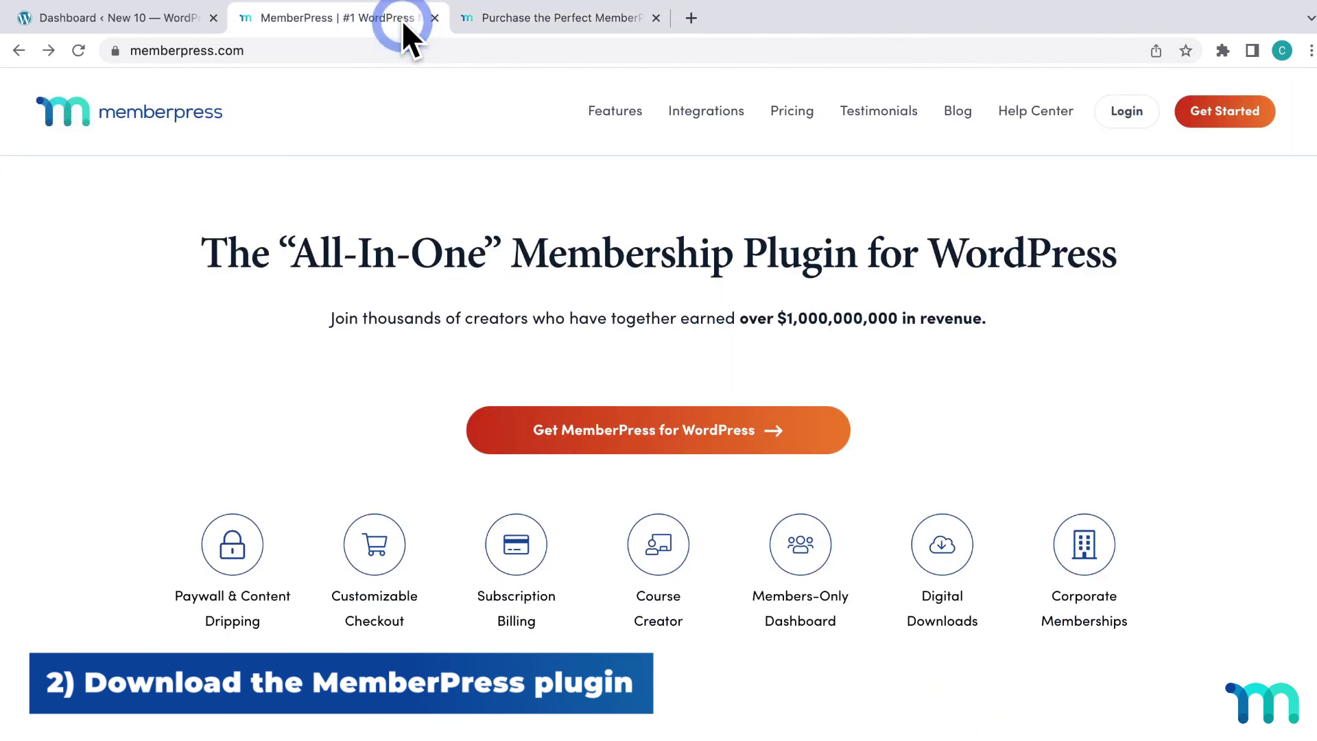
pyautogui.click(1119, 116)
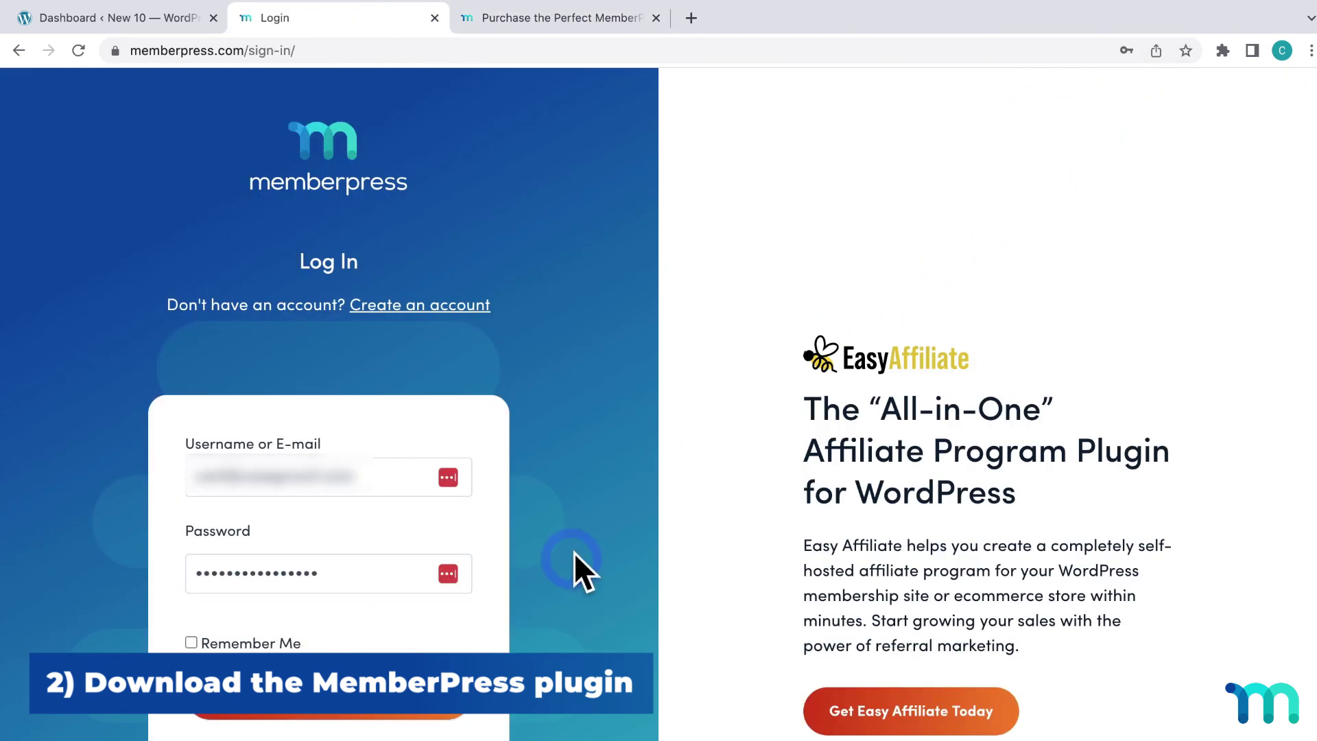
pyautogui.click(435, 676)
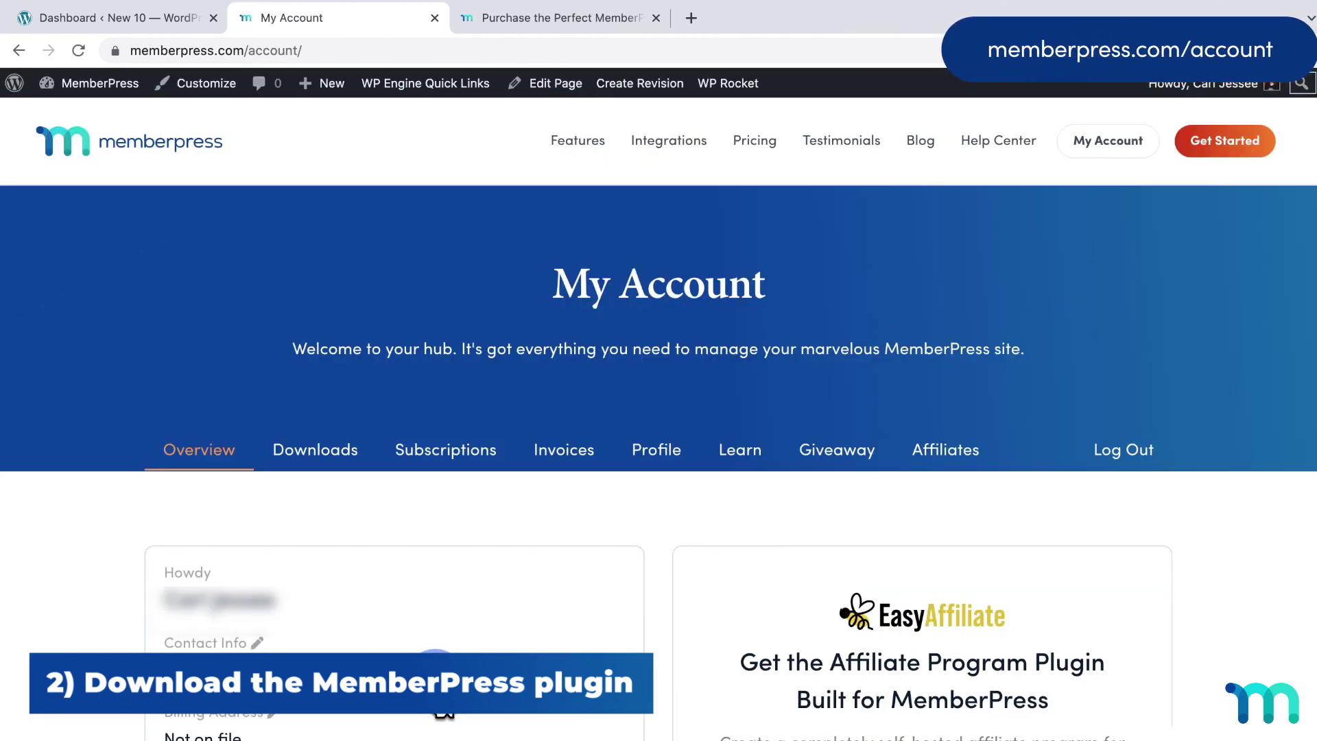
pyautogui.click(395, 585)
pyautogui.click(334, 458)
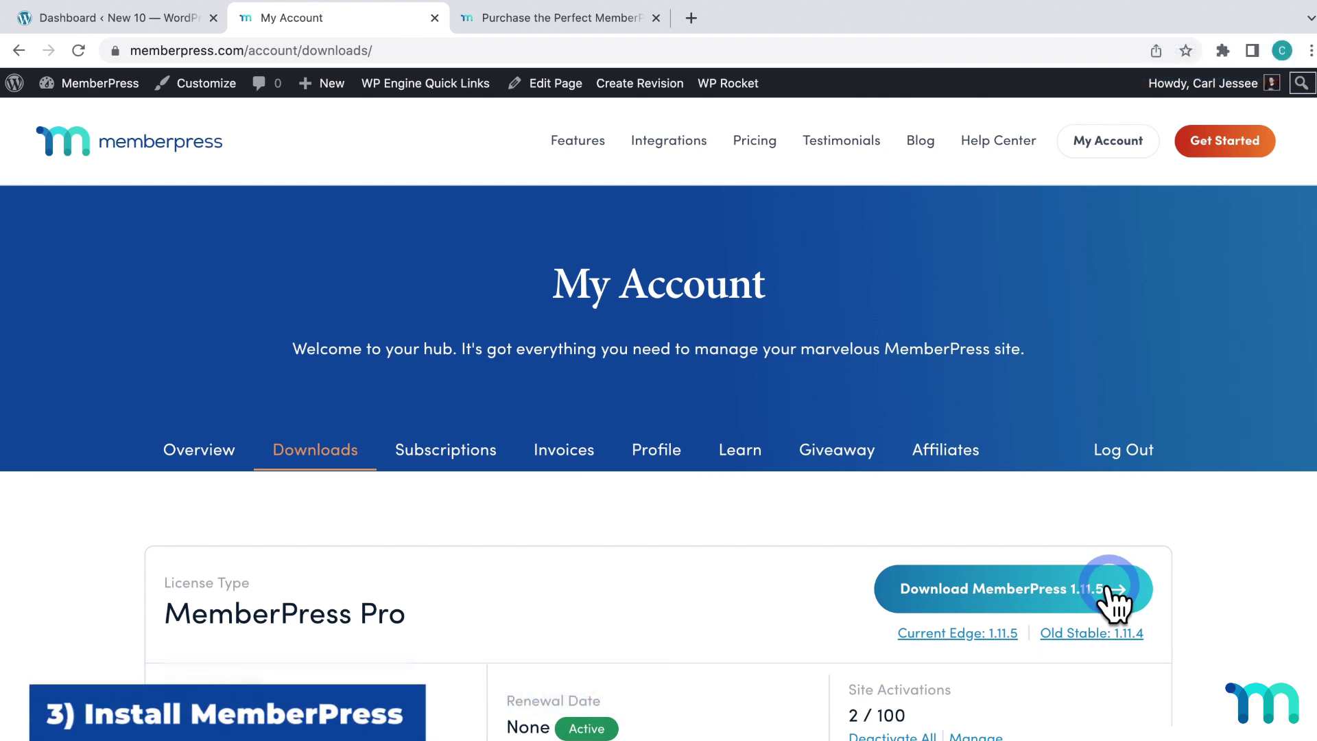
# Upload memberpress-pro-1.11.5.zip as a new WordPress plugin, install it and activate MemberPress Pro
pyautogui.click(183, 24)
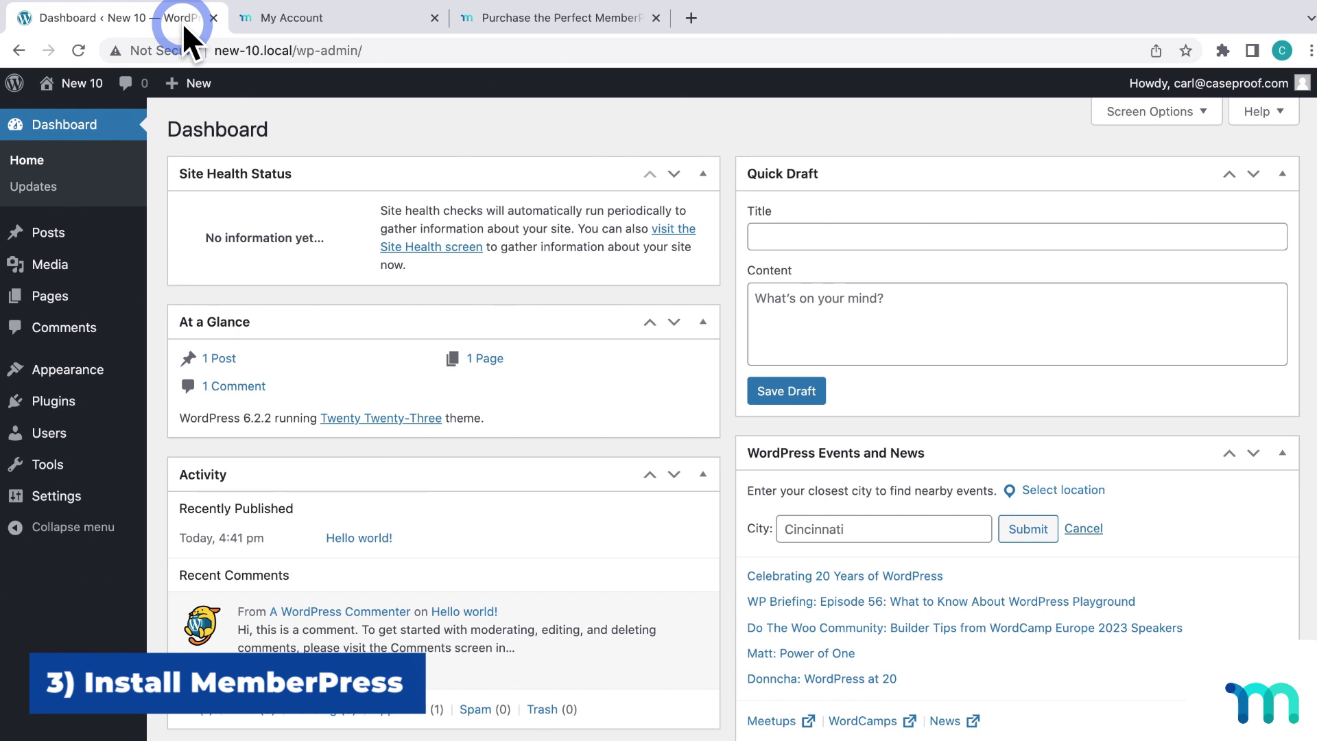
pyautogui.moveTo(79, 401)
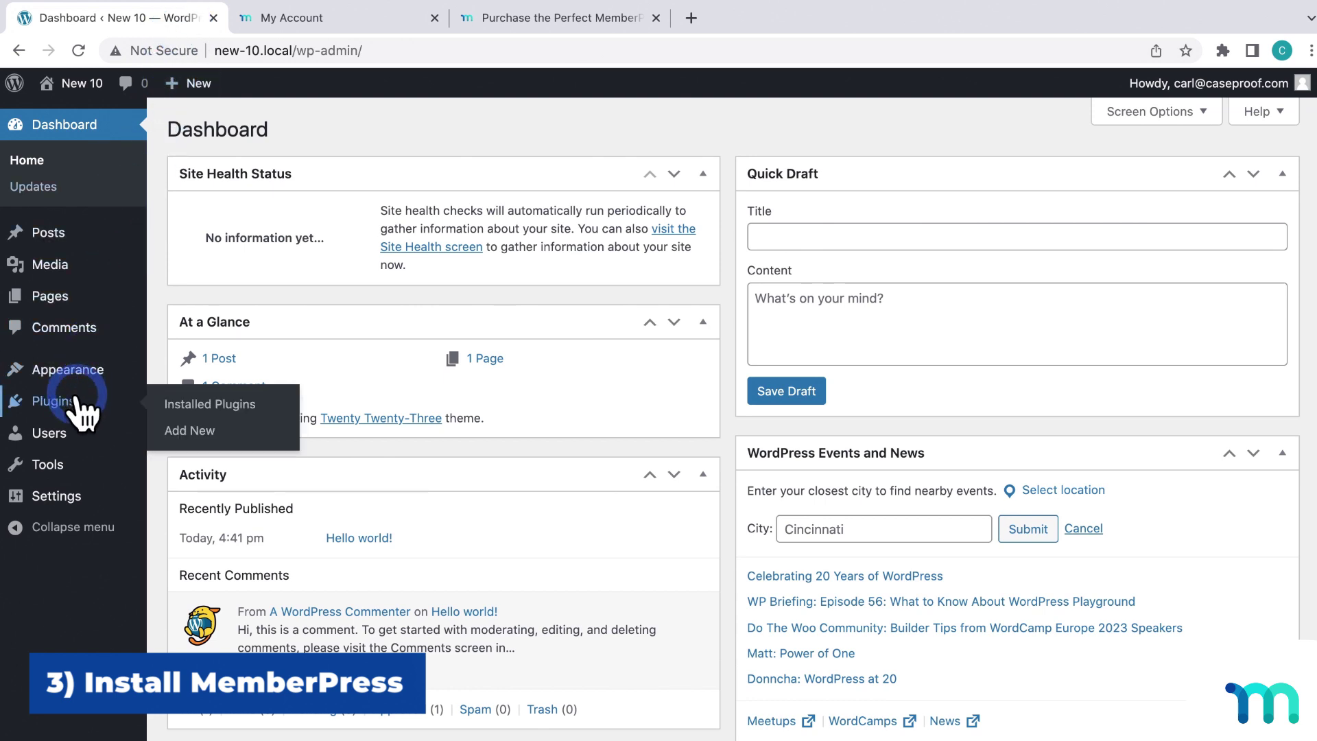
pyautogui.click(168, 422)
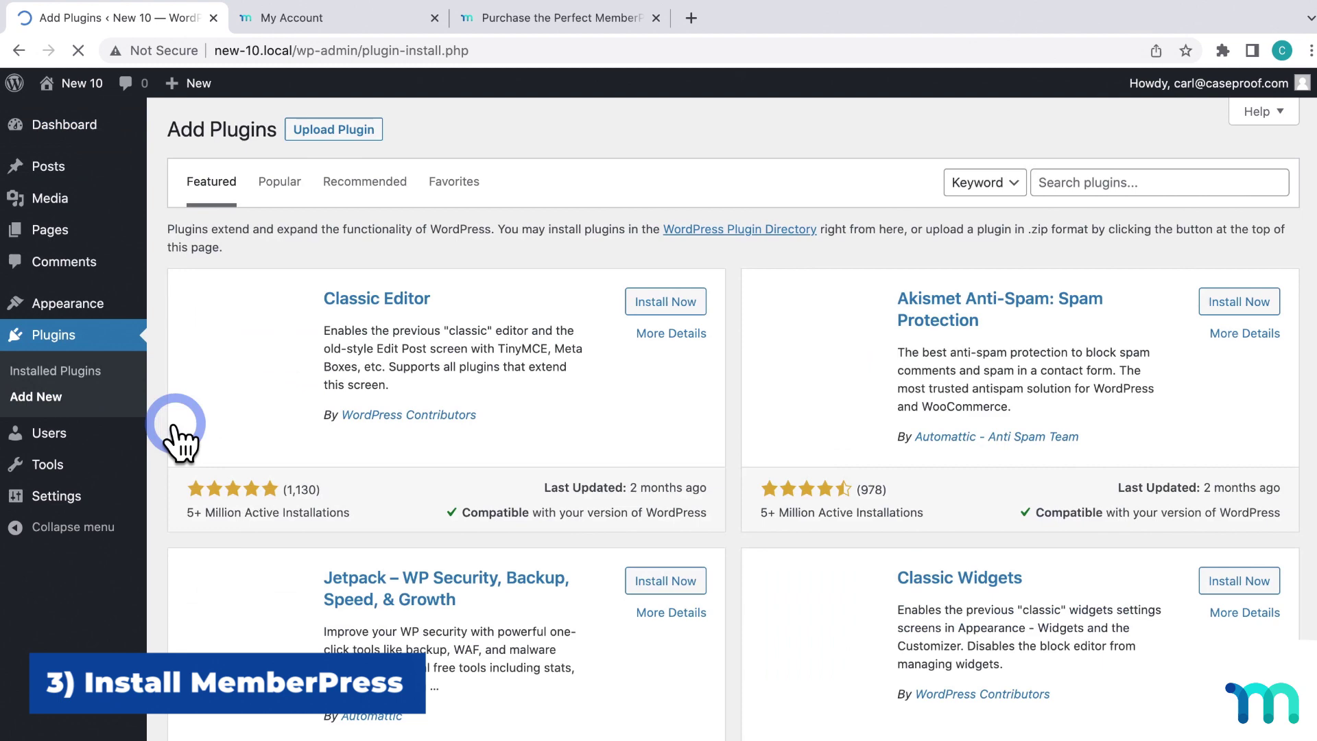
pyautogui.click(348, 130)
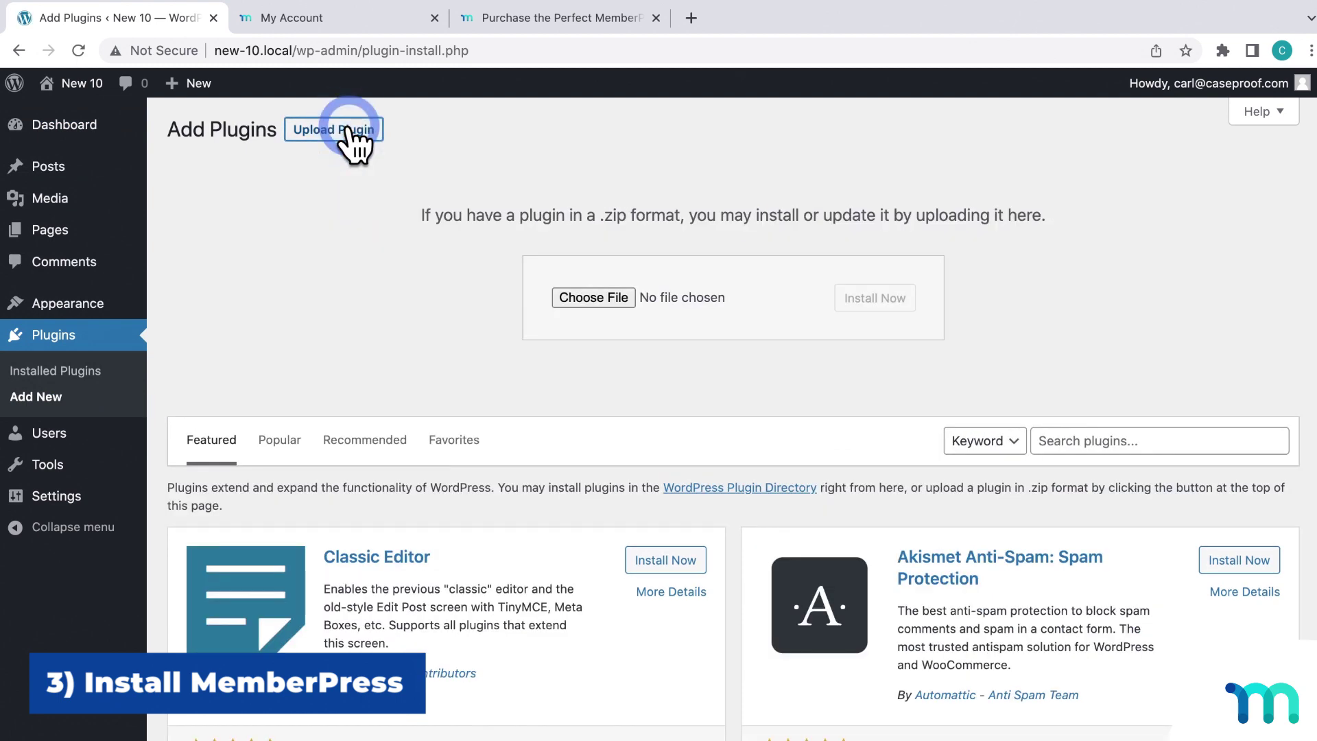
pyautogui.click(605, 295)
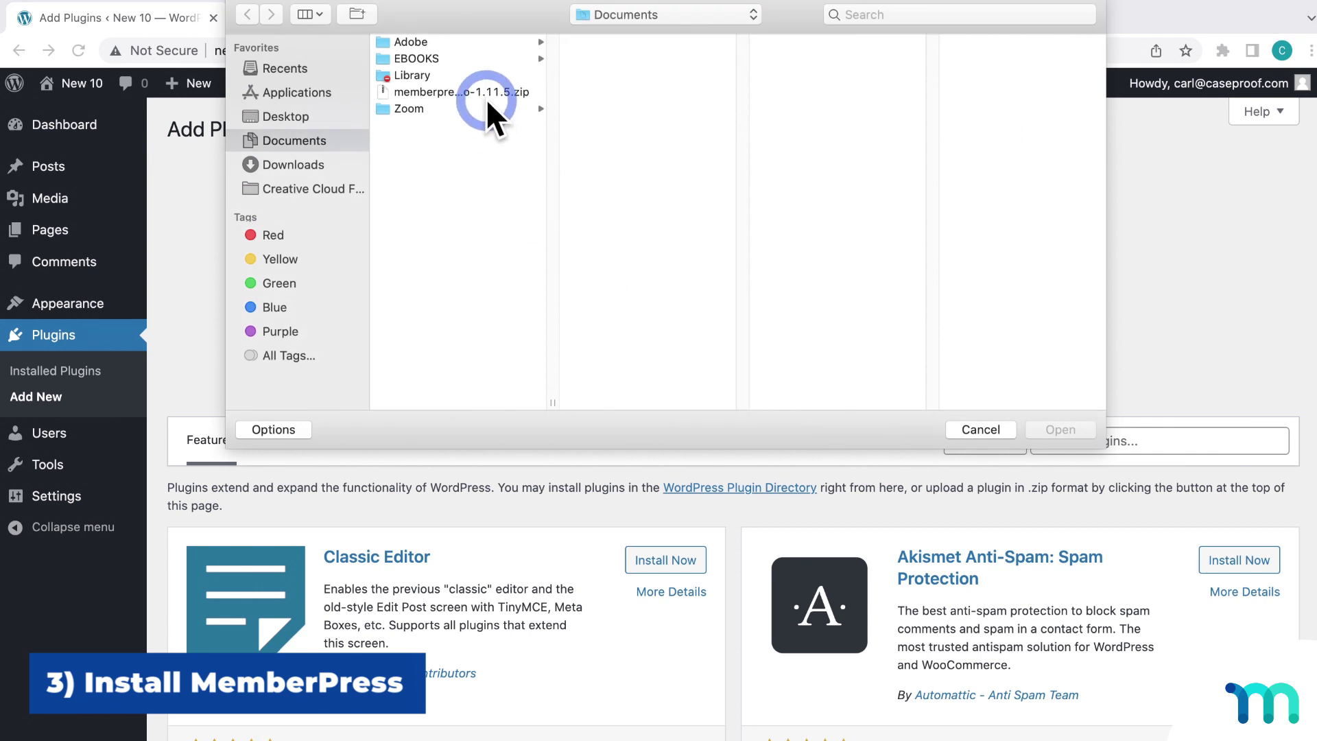
pyautogui.click(484, 93)
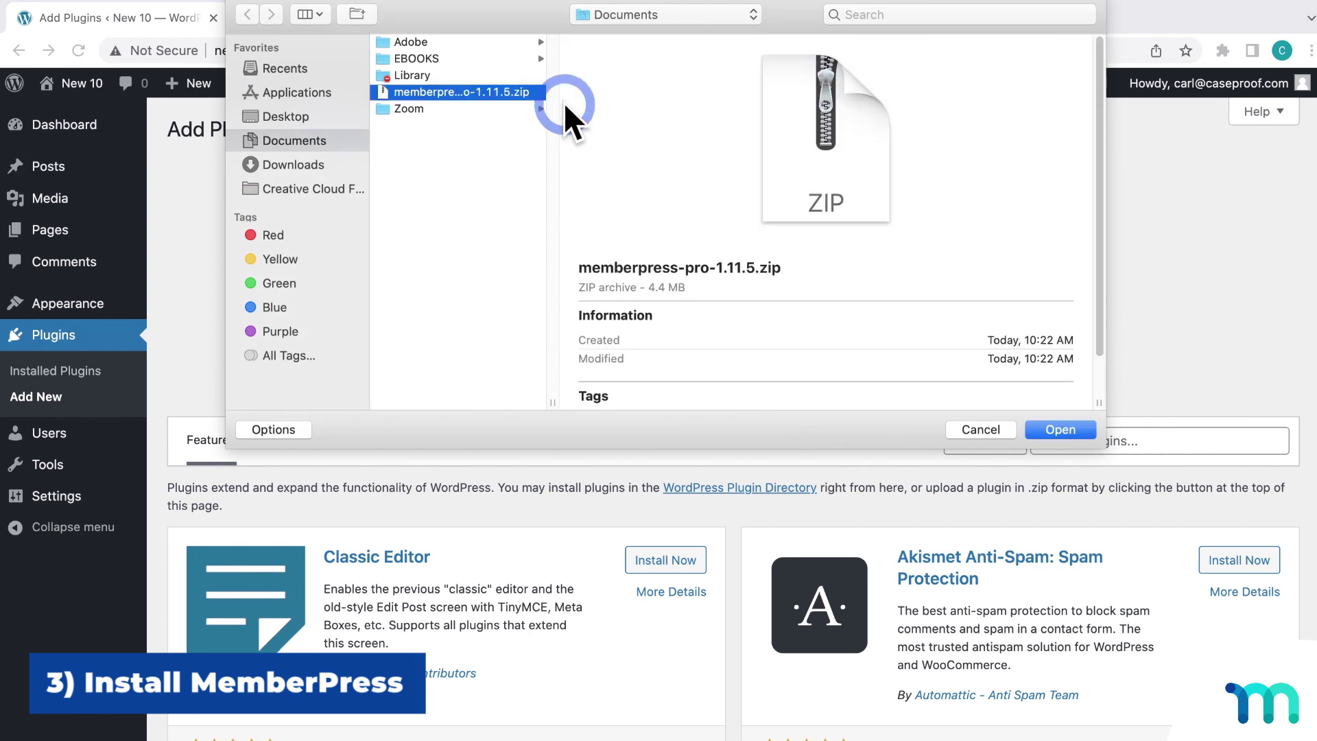
pyautogui.click(1060, 430)
pyautogui.click(889, 303)
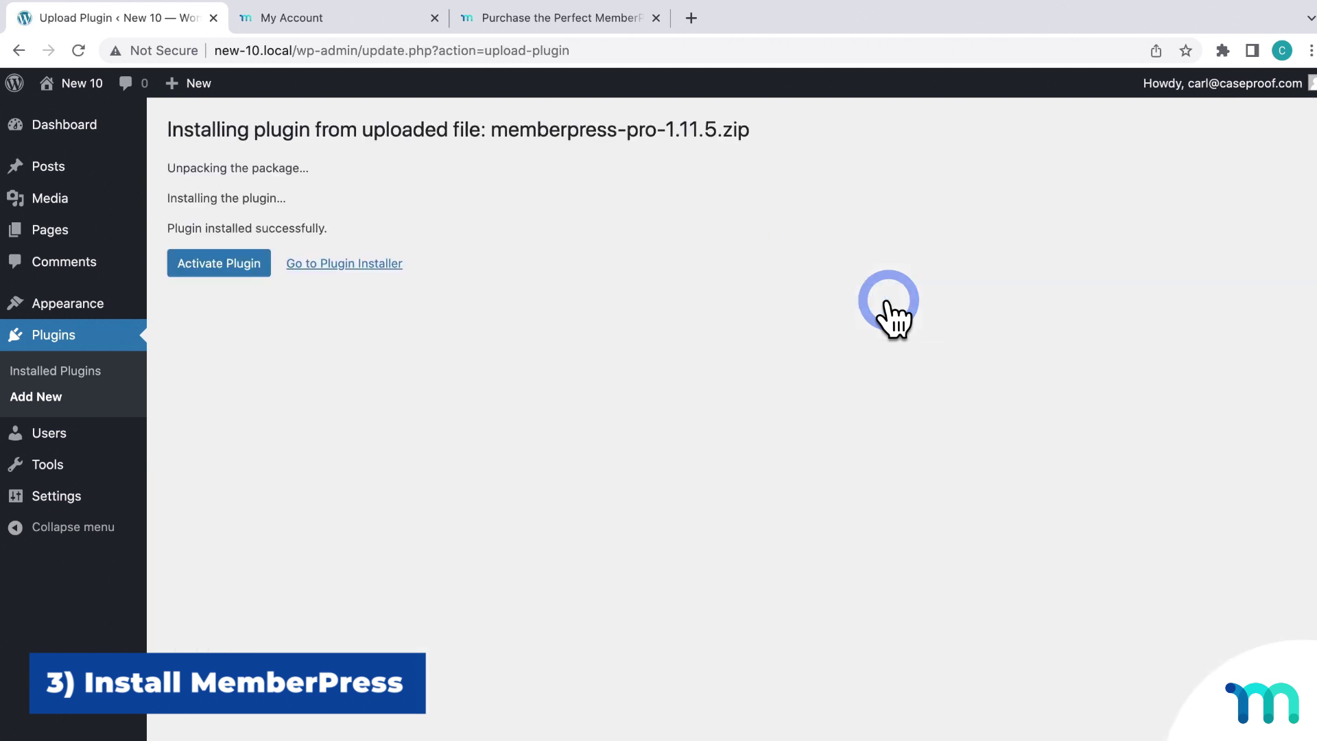
pyautogui.click(240, 271)
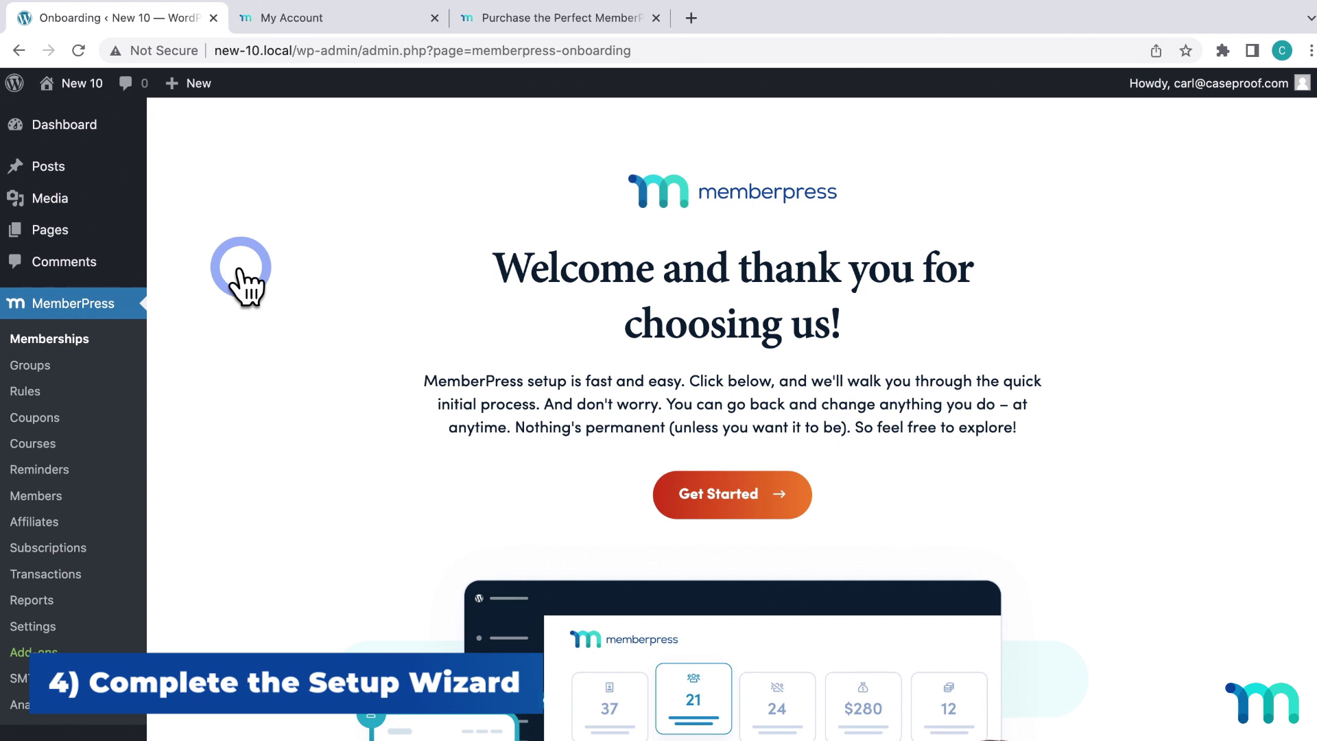
# Start the setup wizard and activate the MemberPress Pro licence through the MemberPress.com login
pyautogui.click(686, 495)
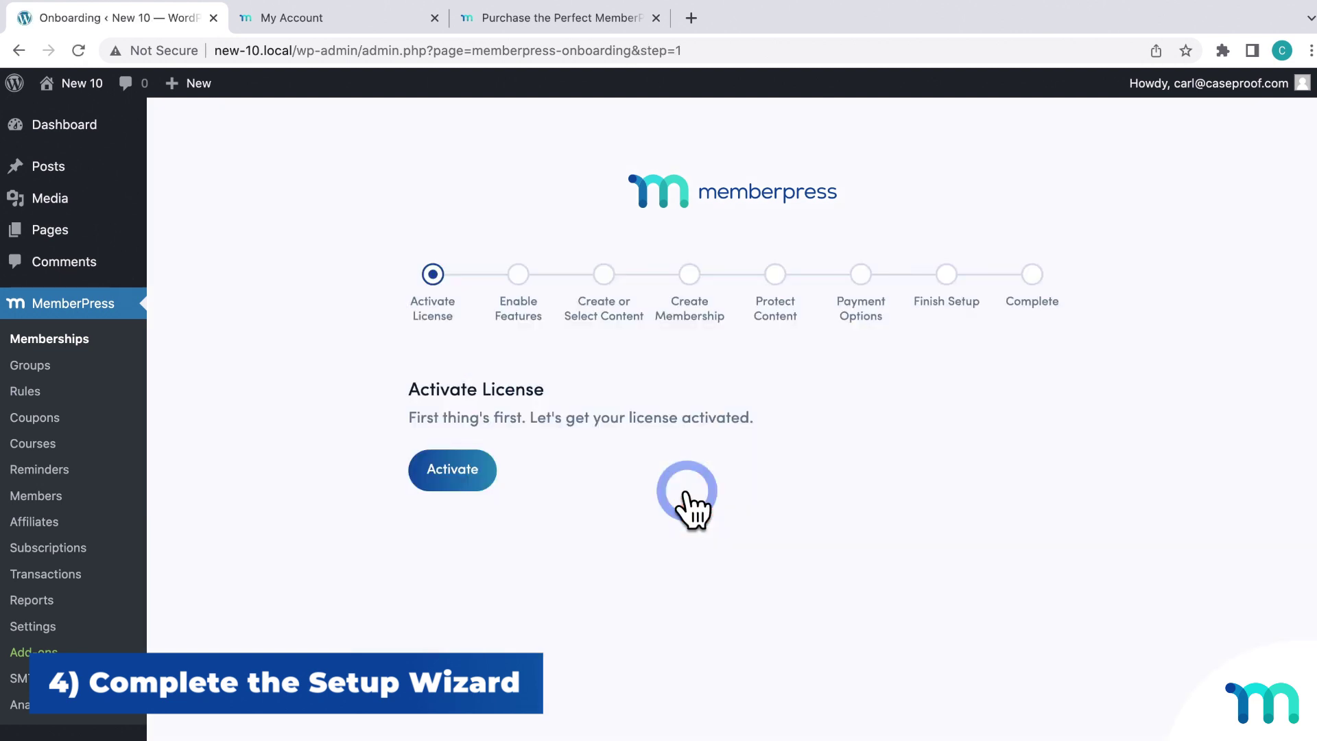
pyautogui.click(483, 472)
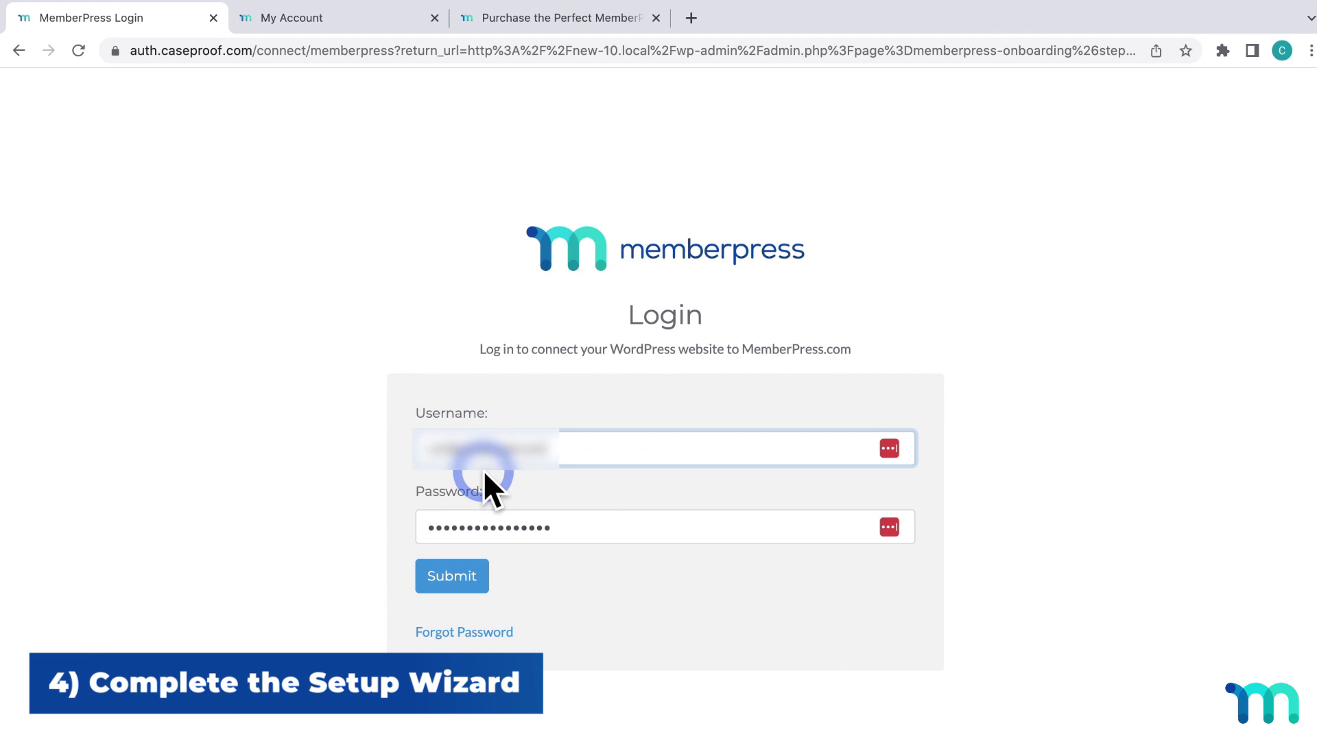
pyautogui.click(487, 518)
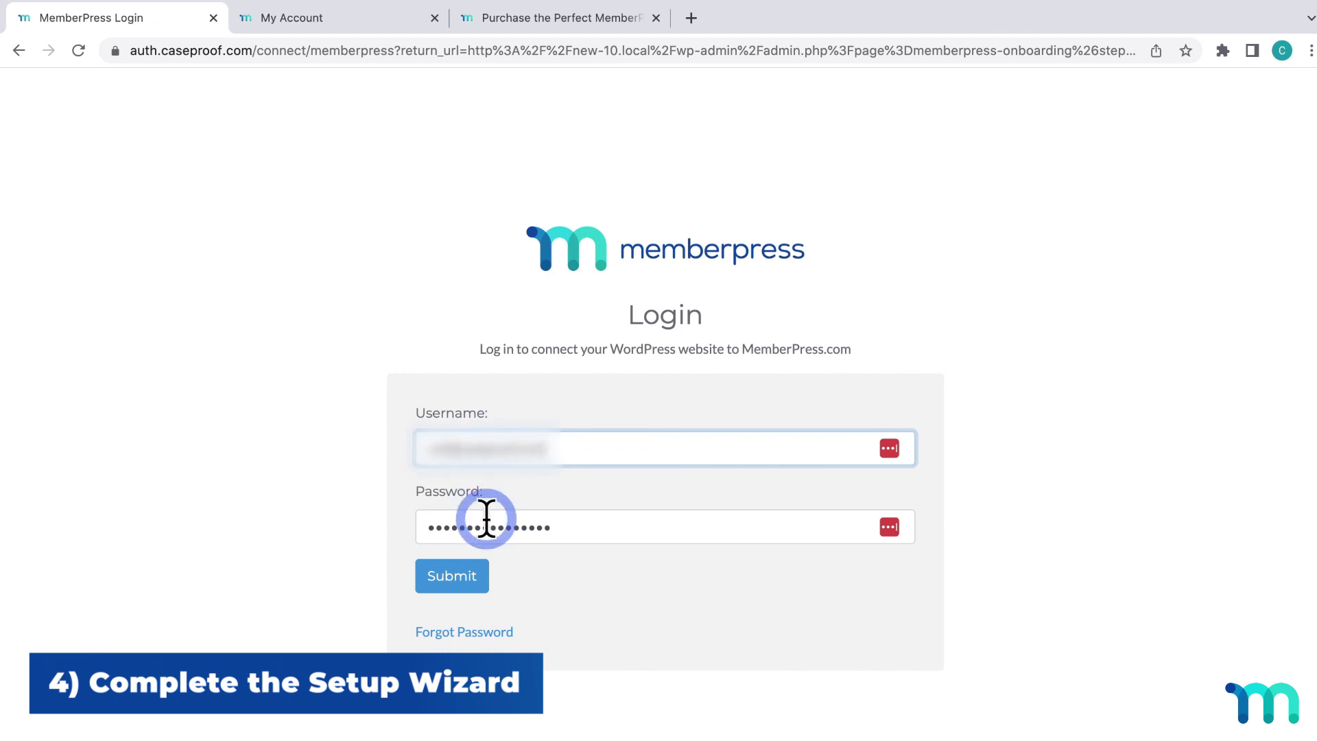
pyautogui.click(477, 576)
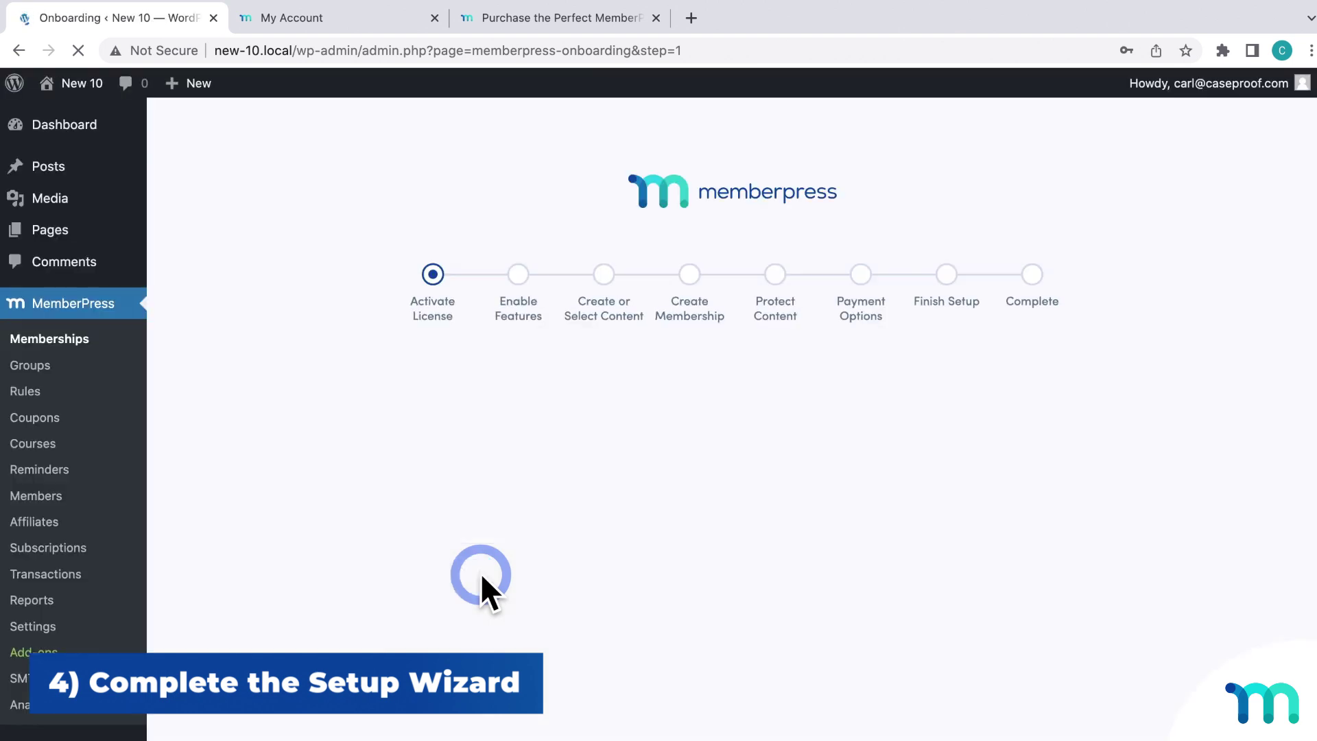
pyautogui.scroll(-3, 694, 508)
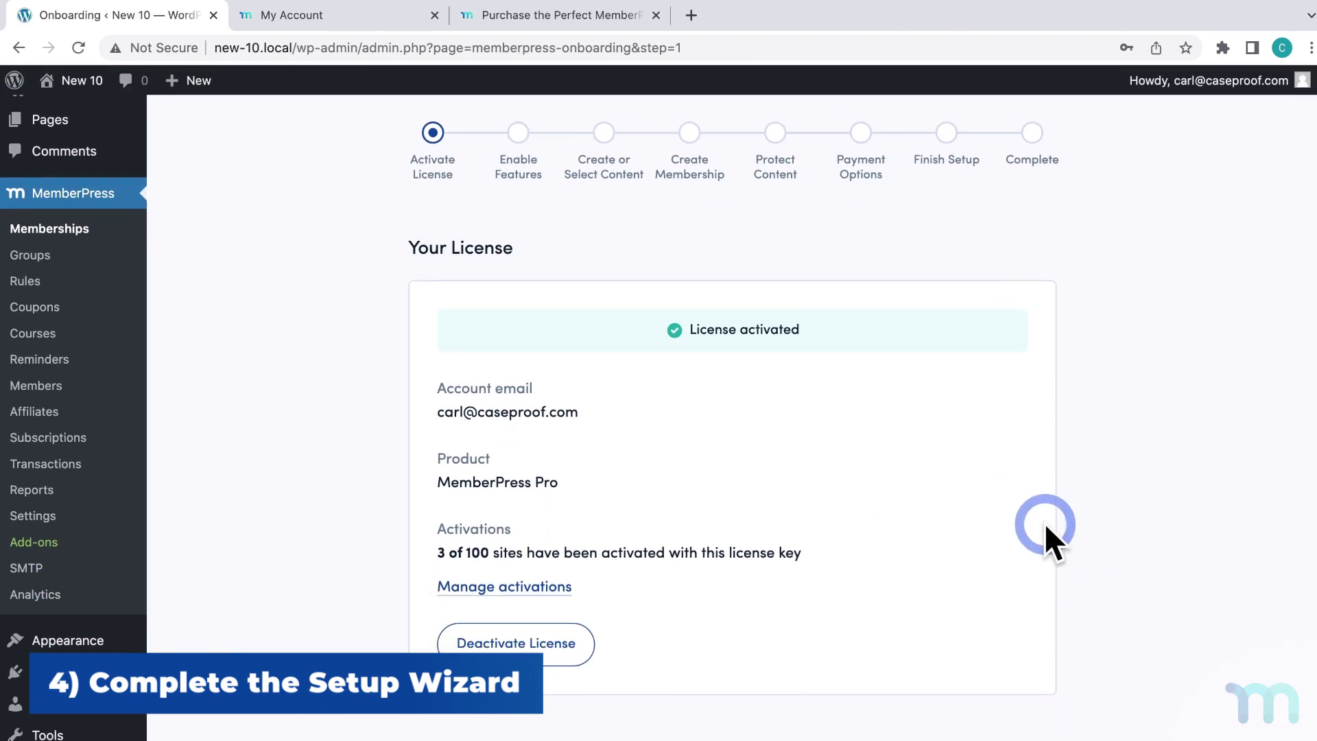
# Enable the Course Creator feature and create a course named 'Spanish 101'
pyautogui.click(1247, 706)
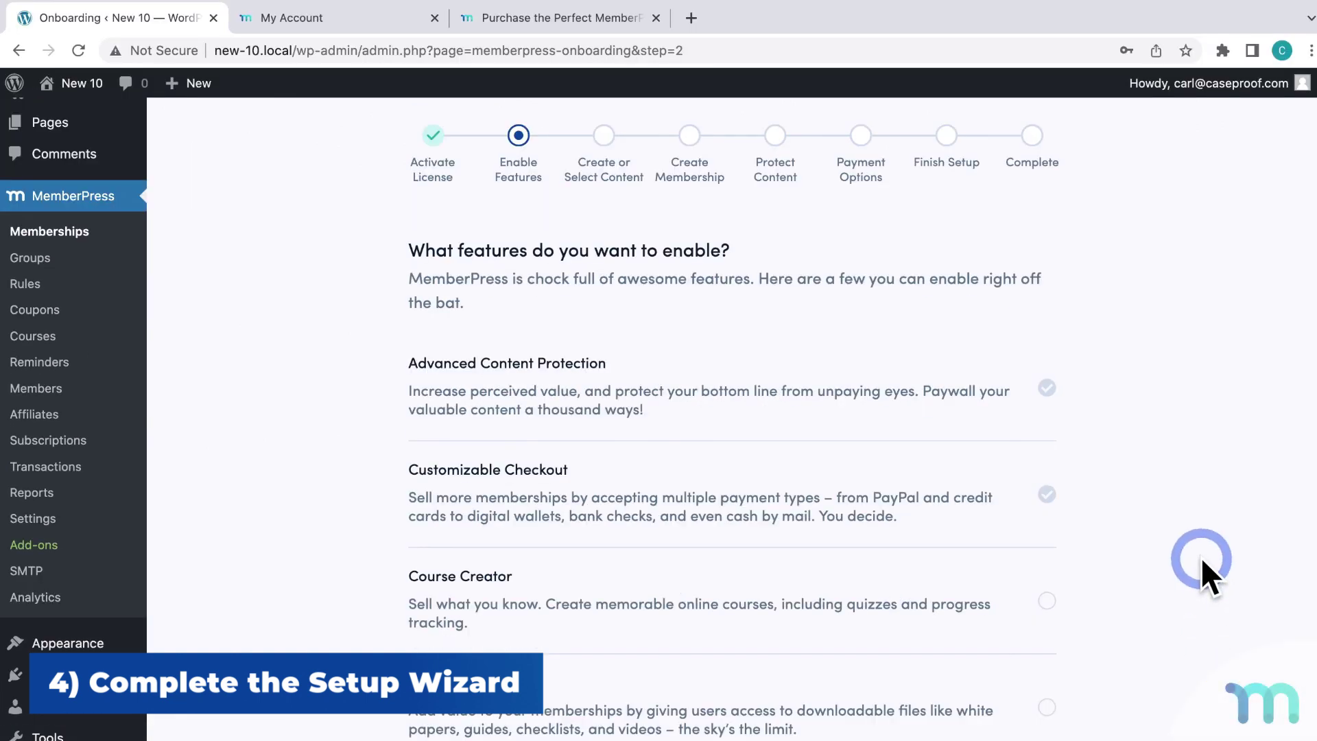
pyautogui.scroll(-4, 1199, 548)
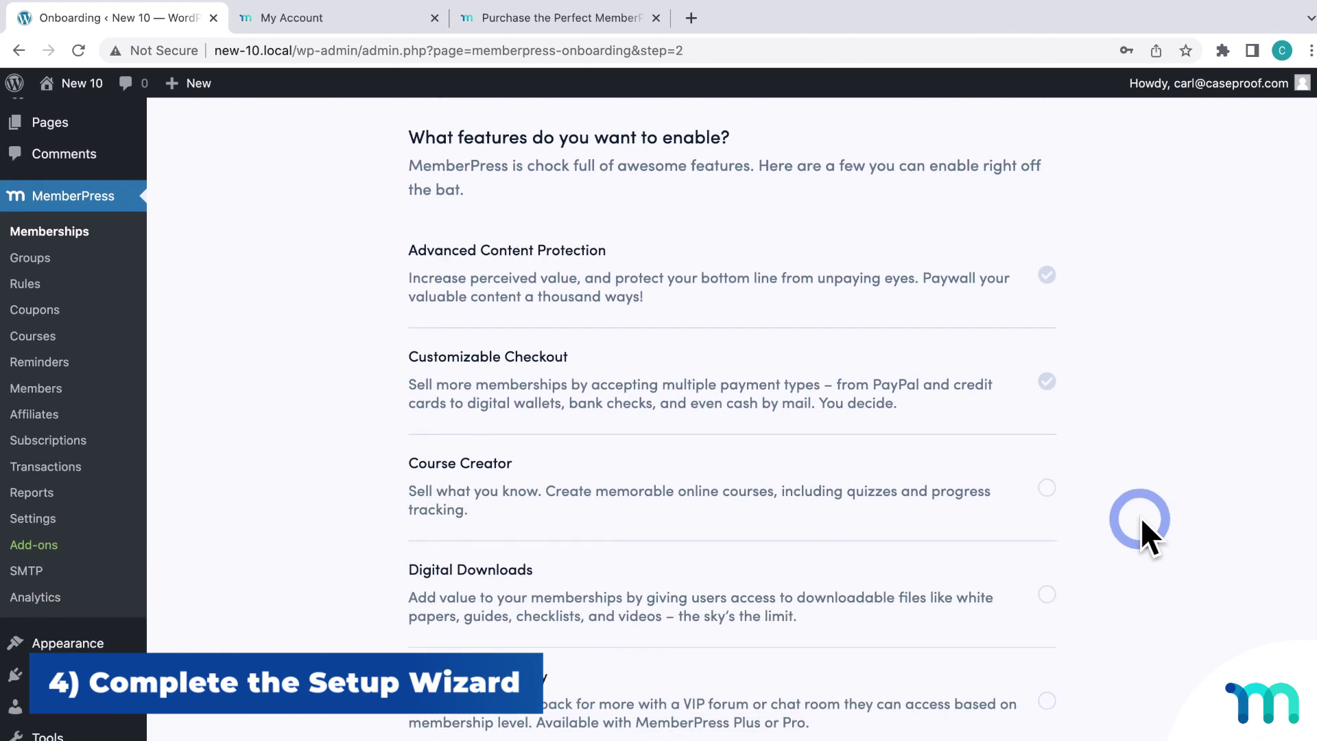
pyautogui.click(1047, 488)
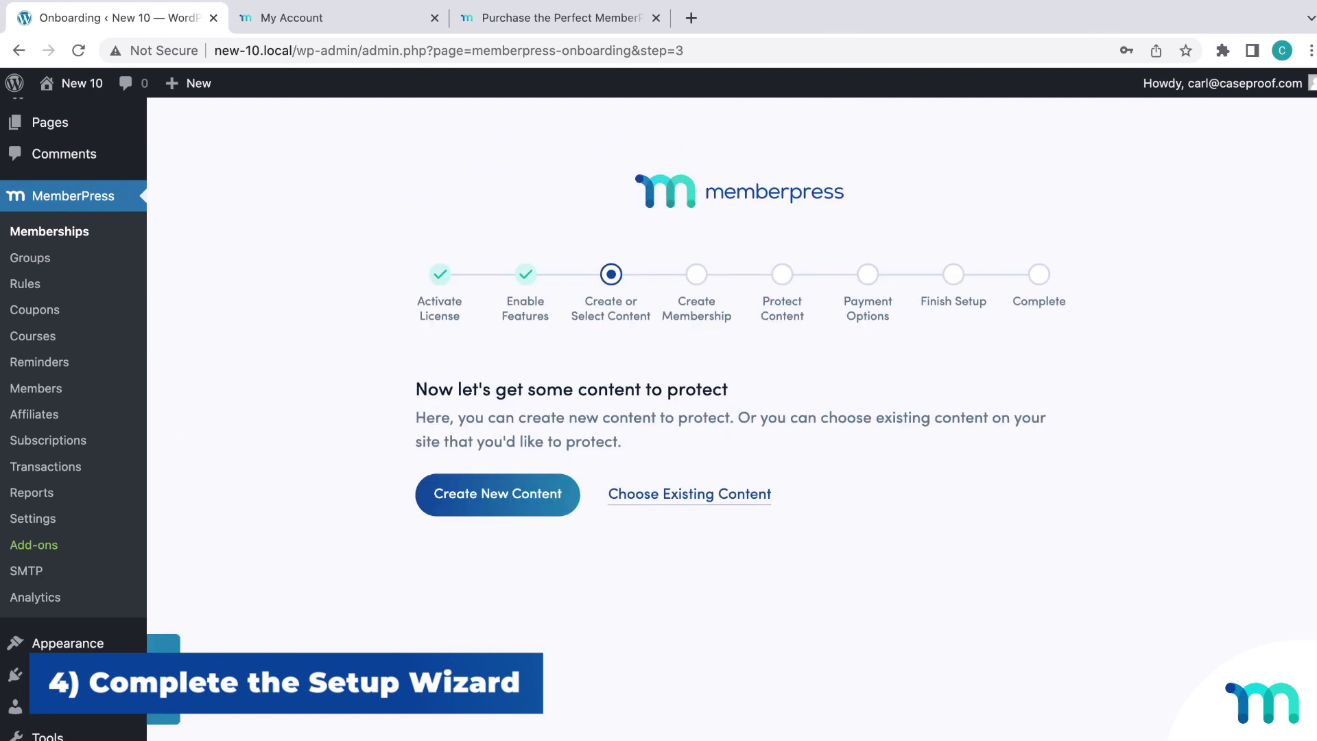
pyautogui.click(562, 511)
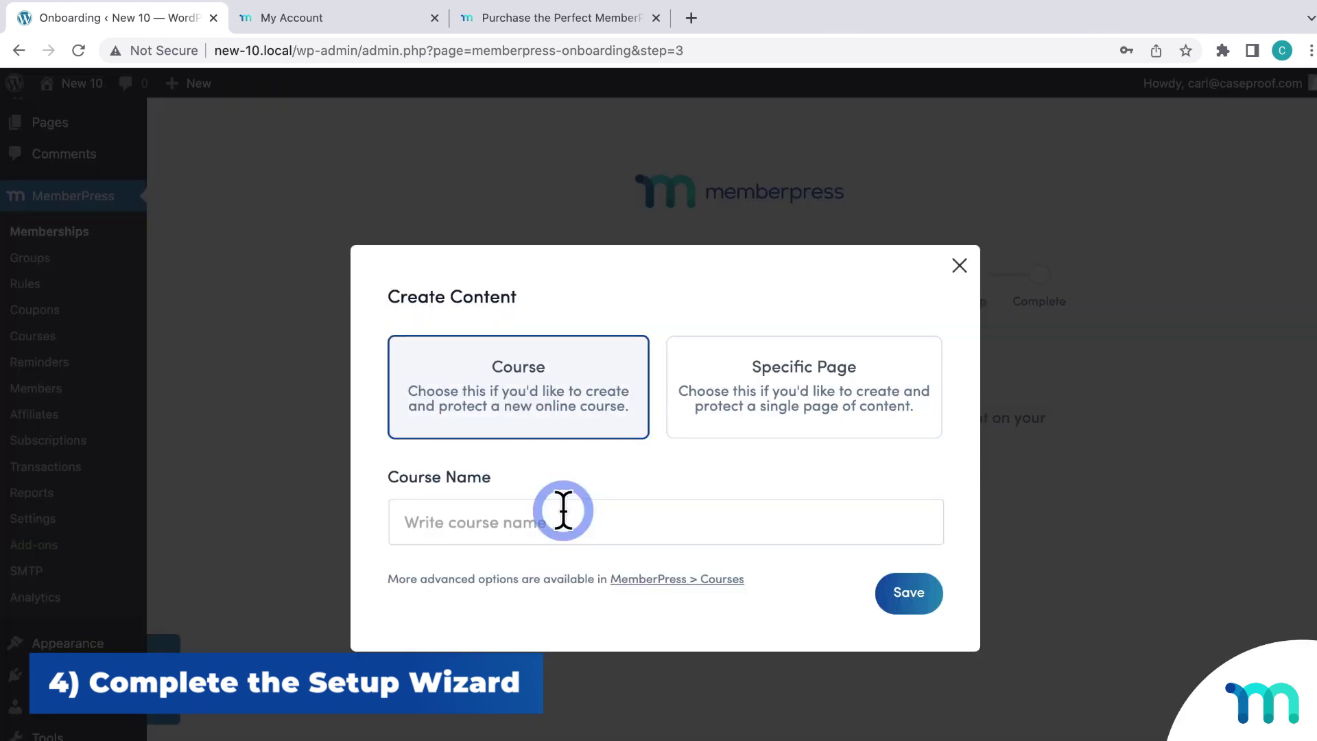
pyautogui.click(559, 509)
pyautogui.write('S')
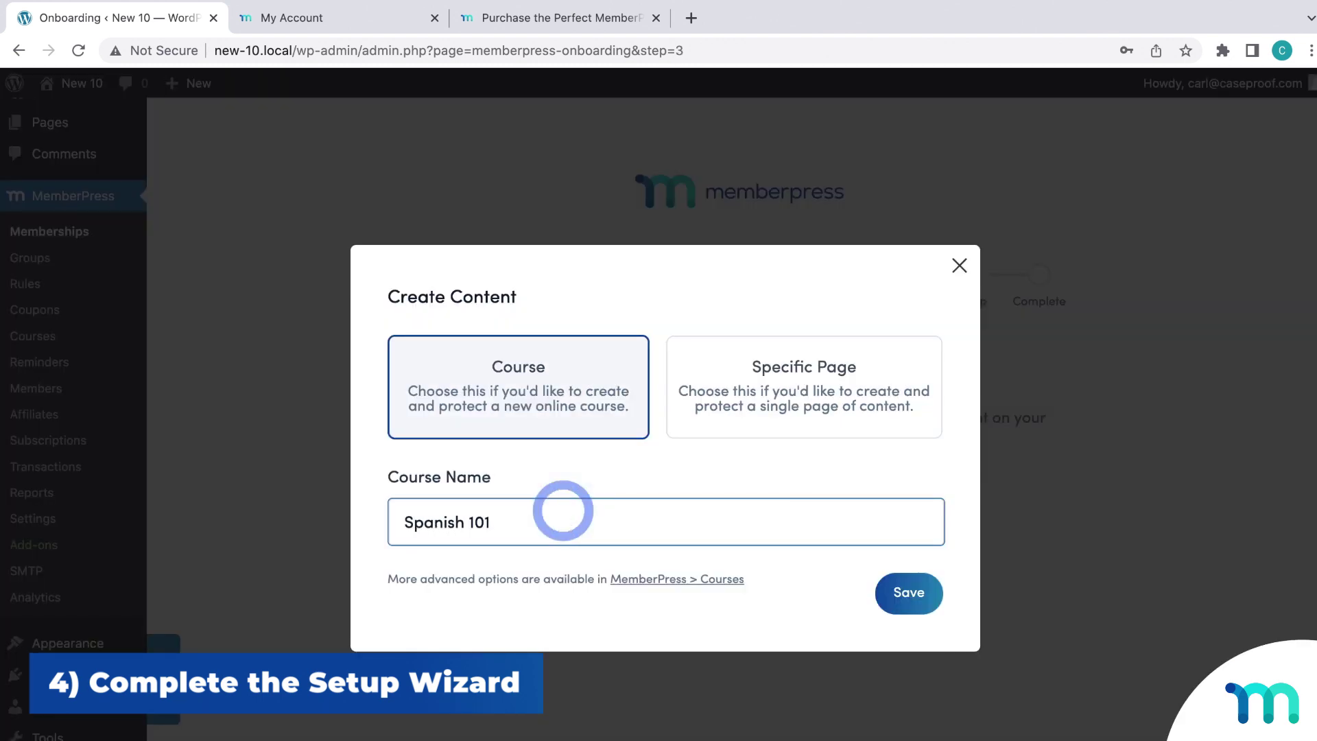
pyautogui.write('panish 101')
pyautogui.click(898, 605)
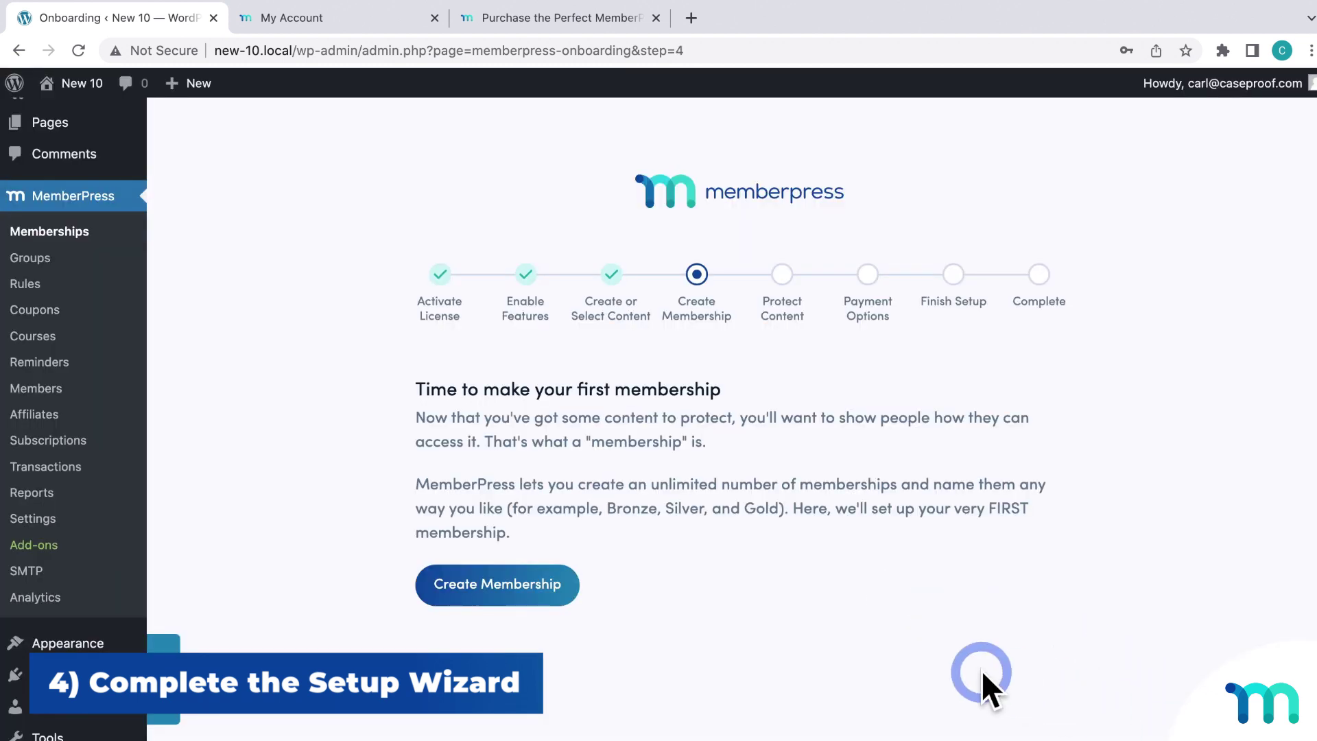
# Create the Basic membership, billed Recurring (Monthly) at 29.99
pyautogui.click(572, 586)
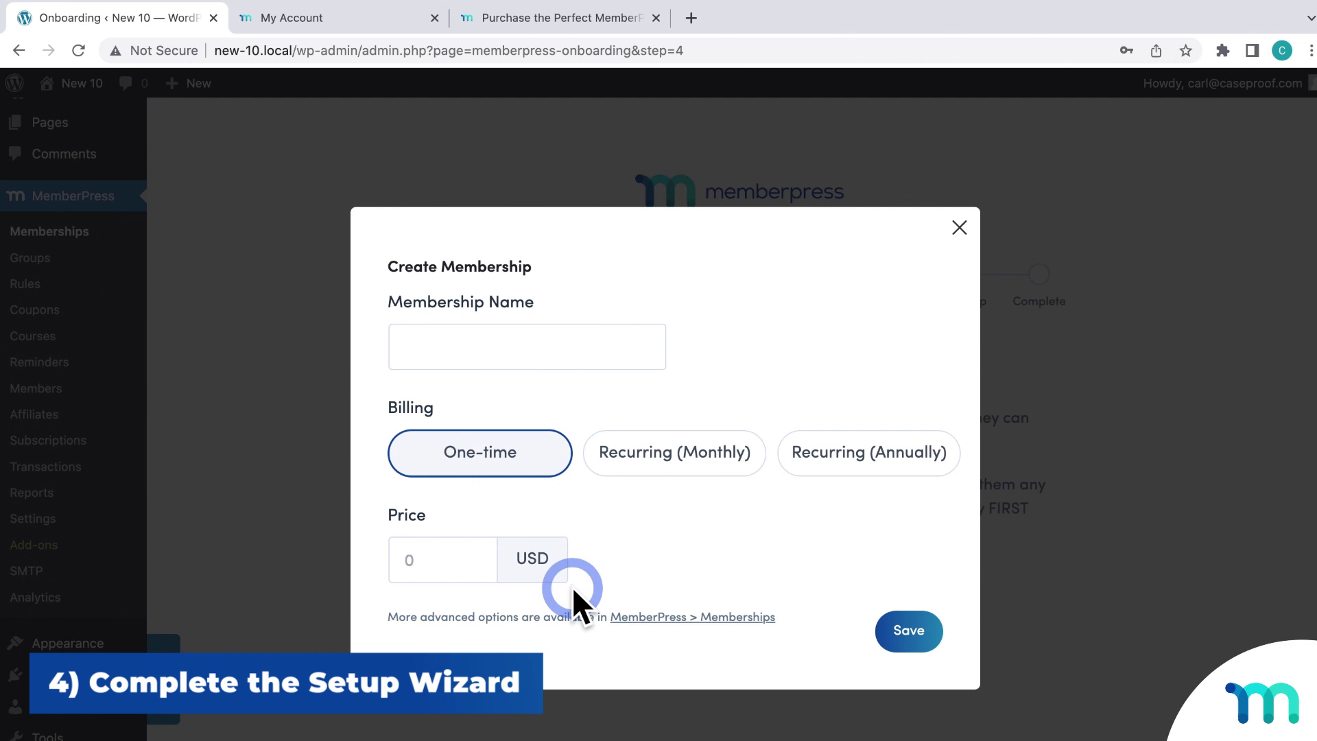
pyautogui.click(616, 358)
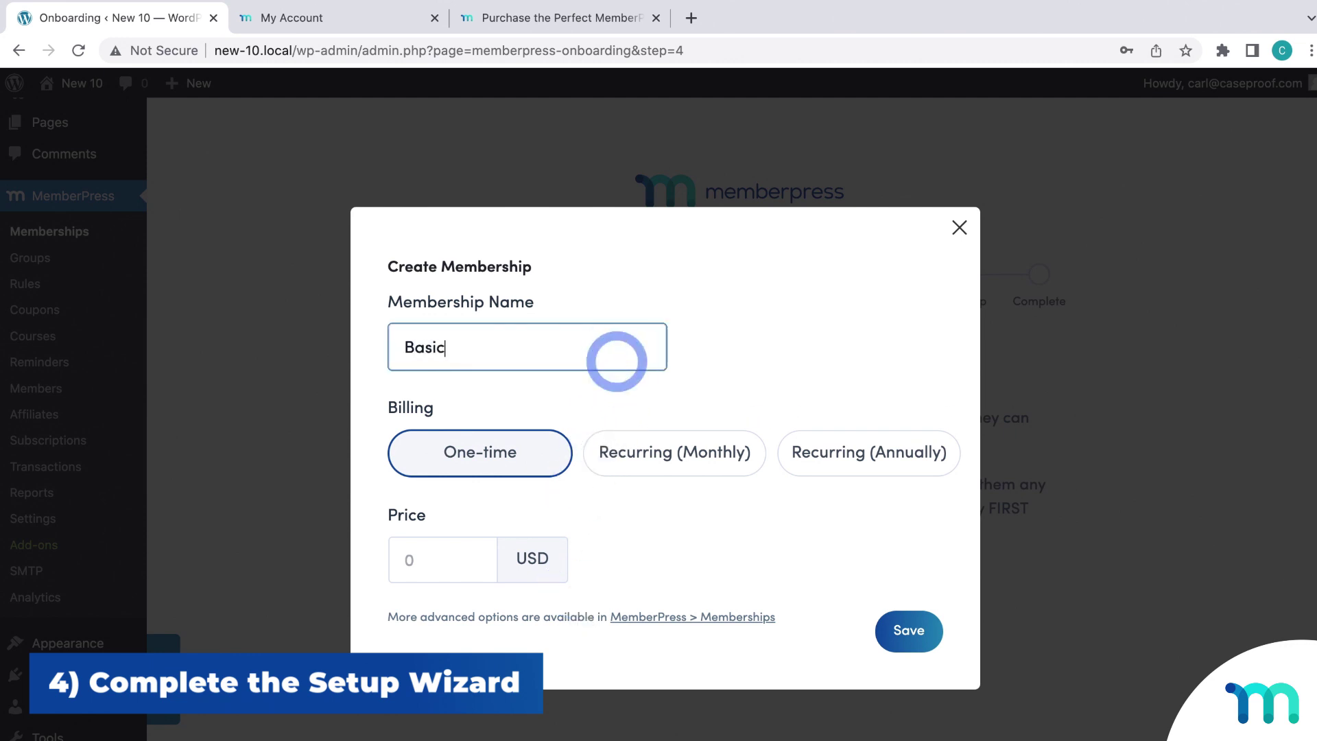
pyautogui.click(642, 458)
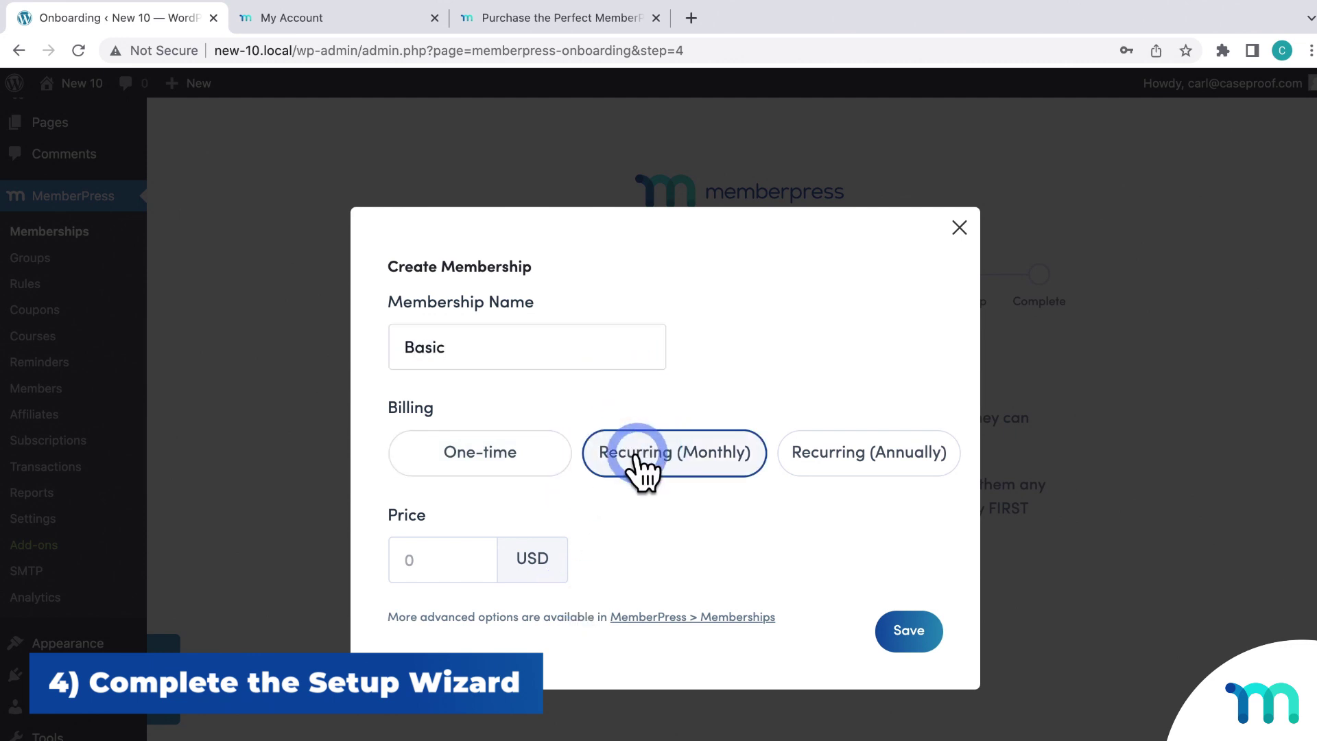
pyautogui.click(446, 556)
pyautogui.write('29.99')
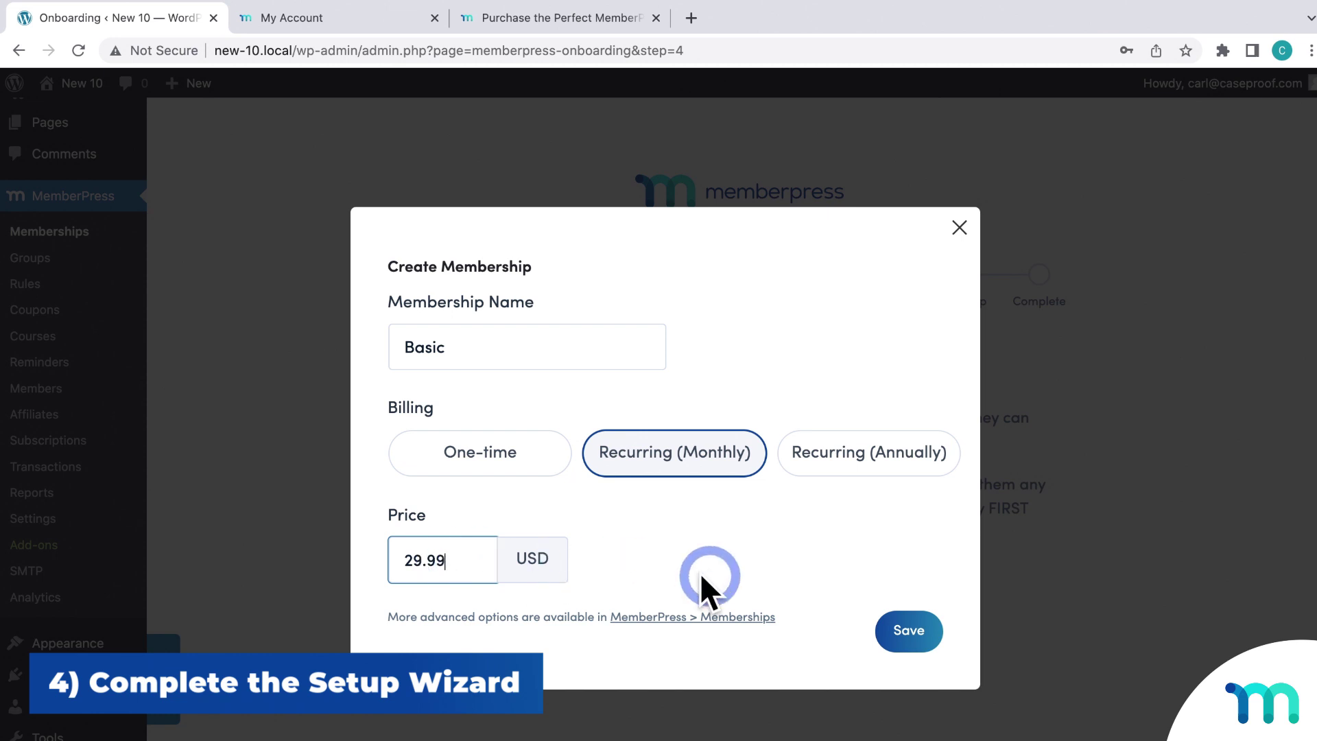
pyautogui.click(907, 630)
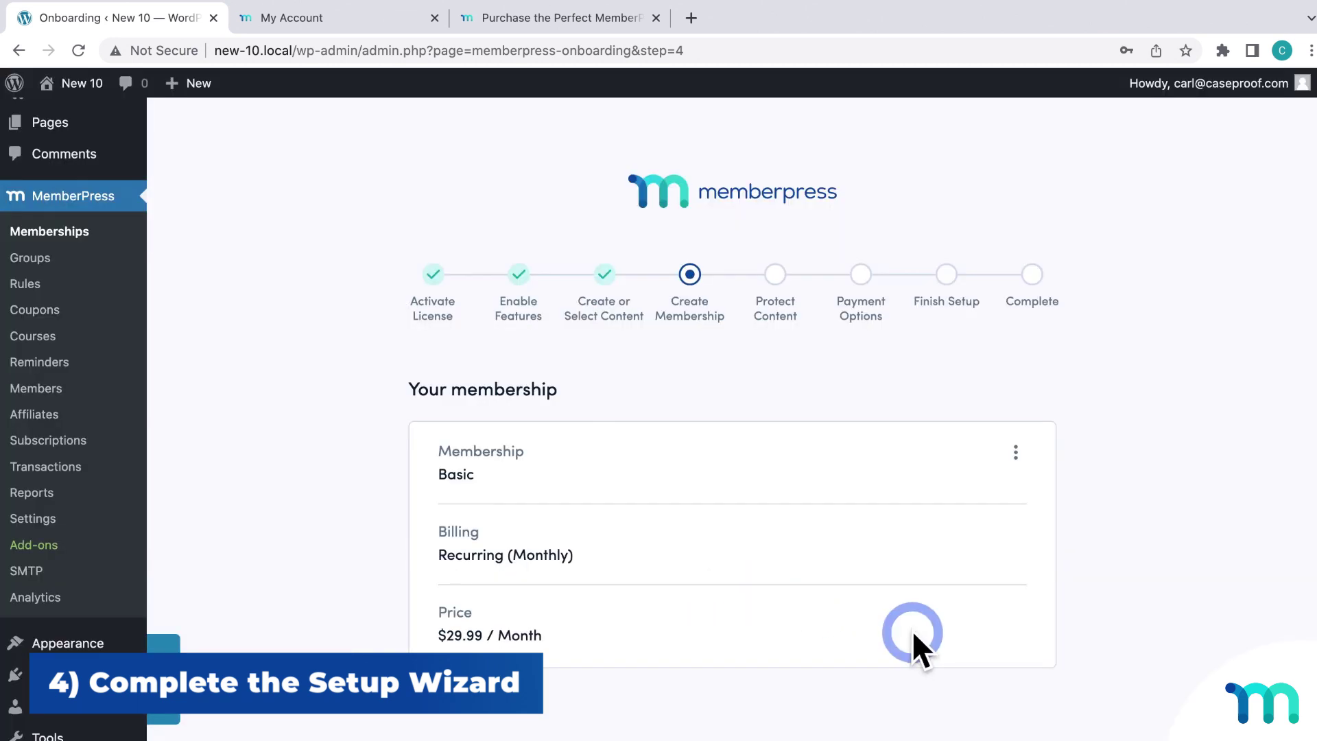
# Create a rule protecting the Spanish 101 course for Basic members
pyautogui.click(850, 627)
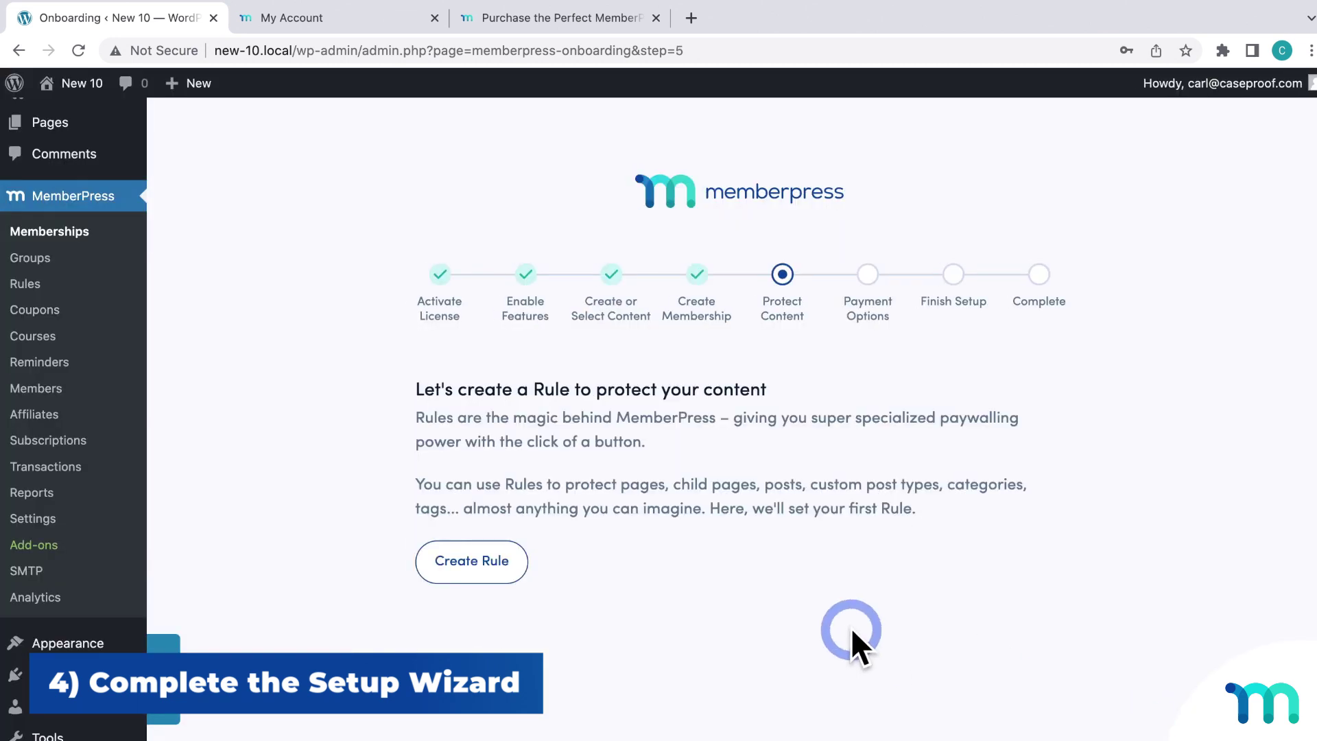
pyautogui.click(518, 561)
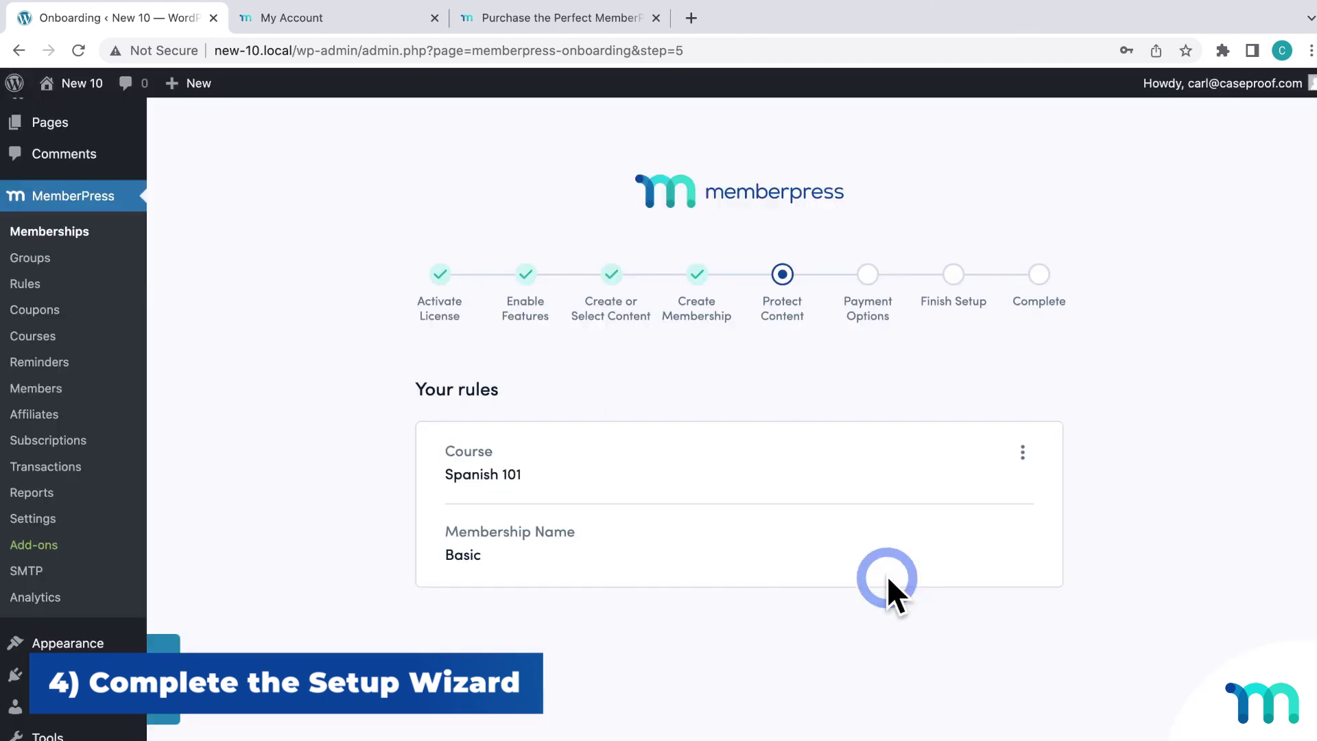
pyautogui.click(886, 576)
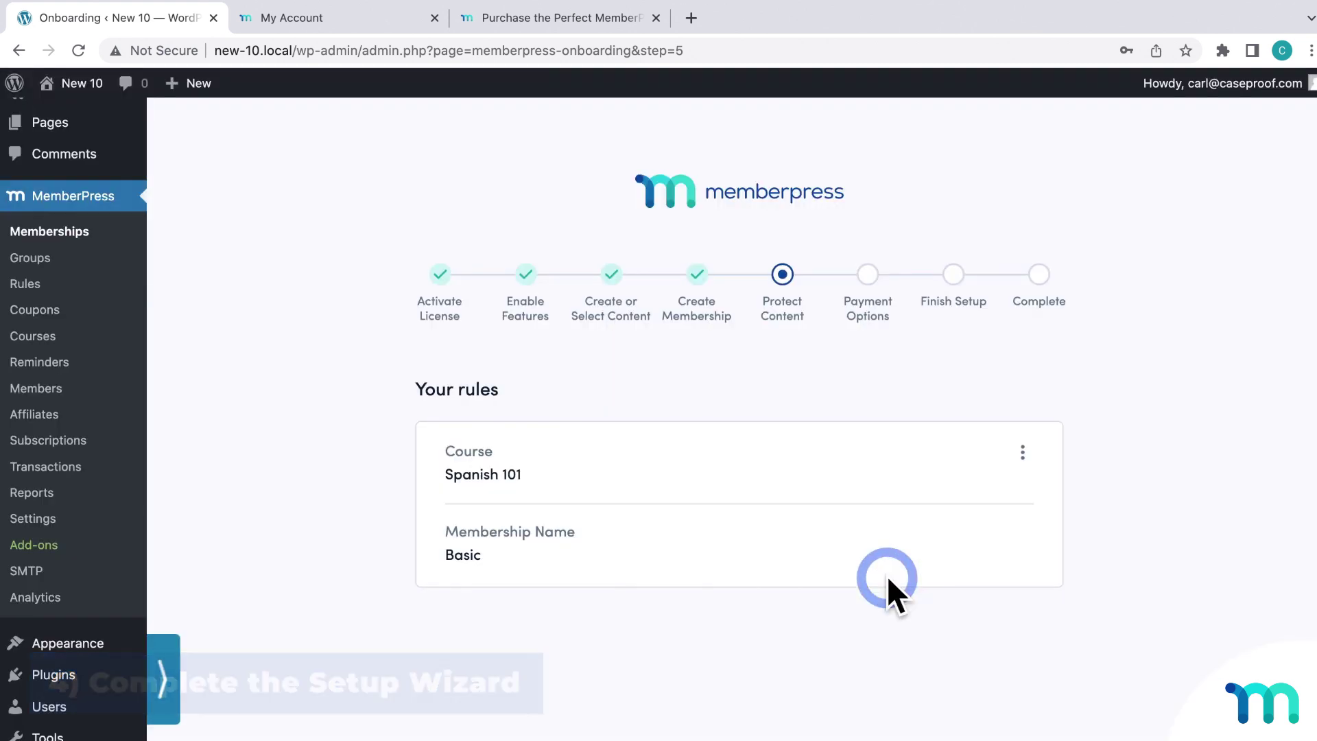
# Skip the payment options step without adding Stripe to reach Finish Setup
pyautogui.click(164, 679)
pyautogui.click(547, 686)
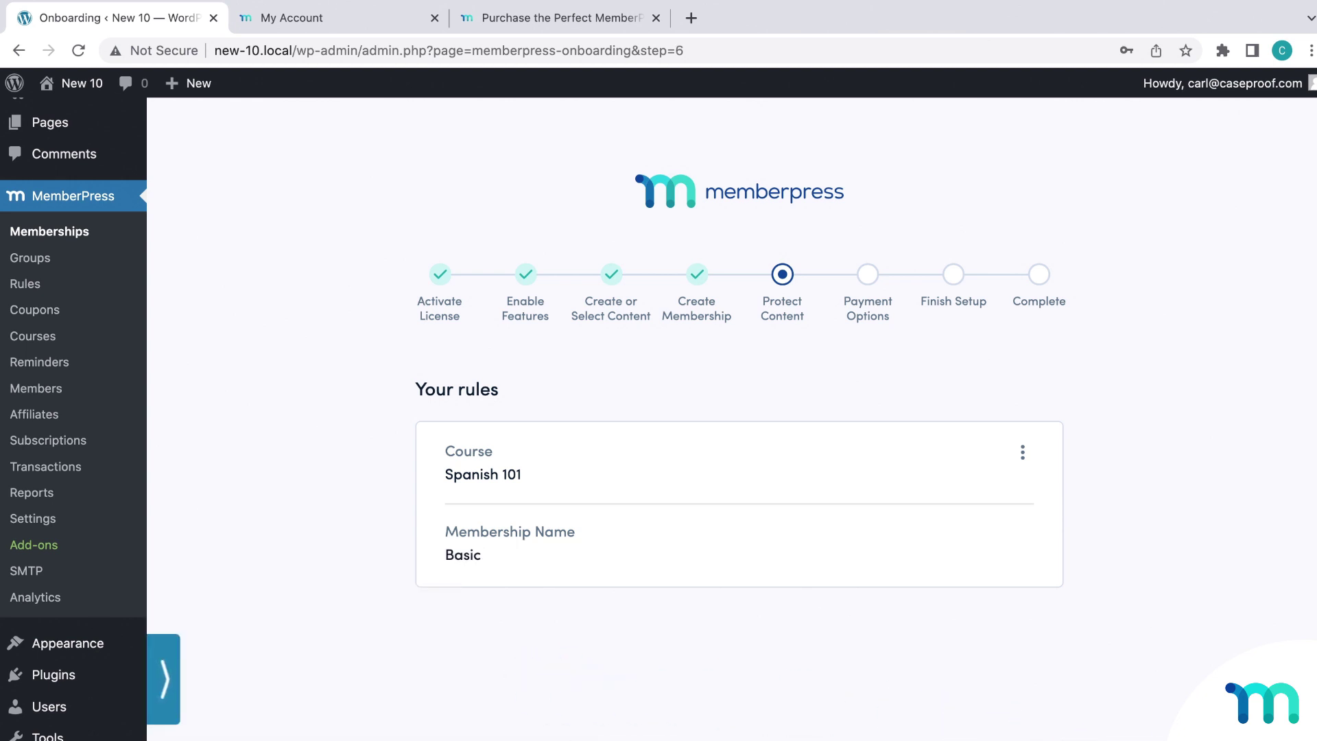
pyautogui.scroll(-5, 1197, 528)
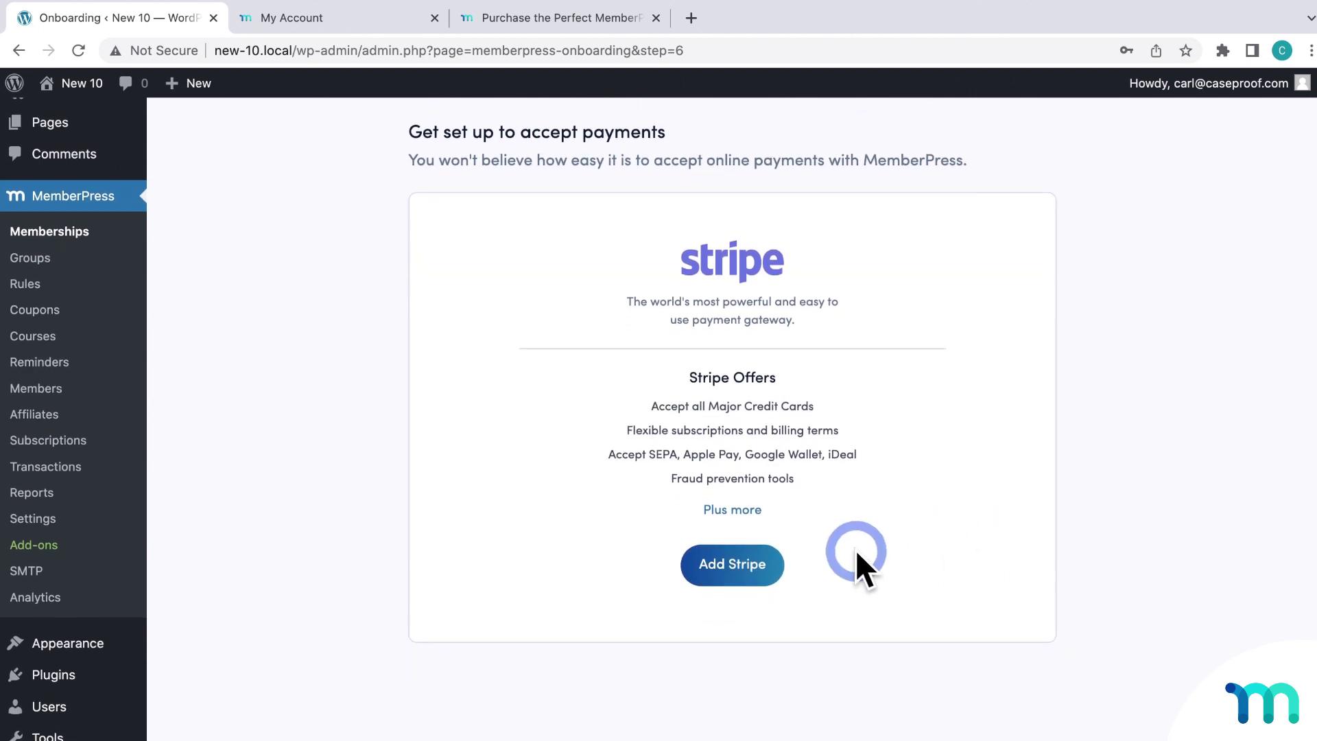
pyautogui.click(714, 629)
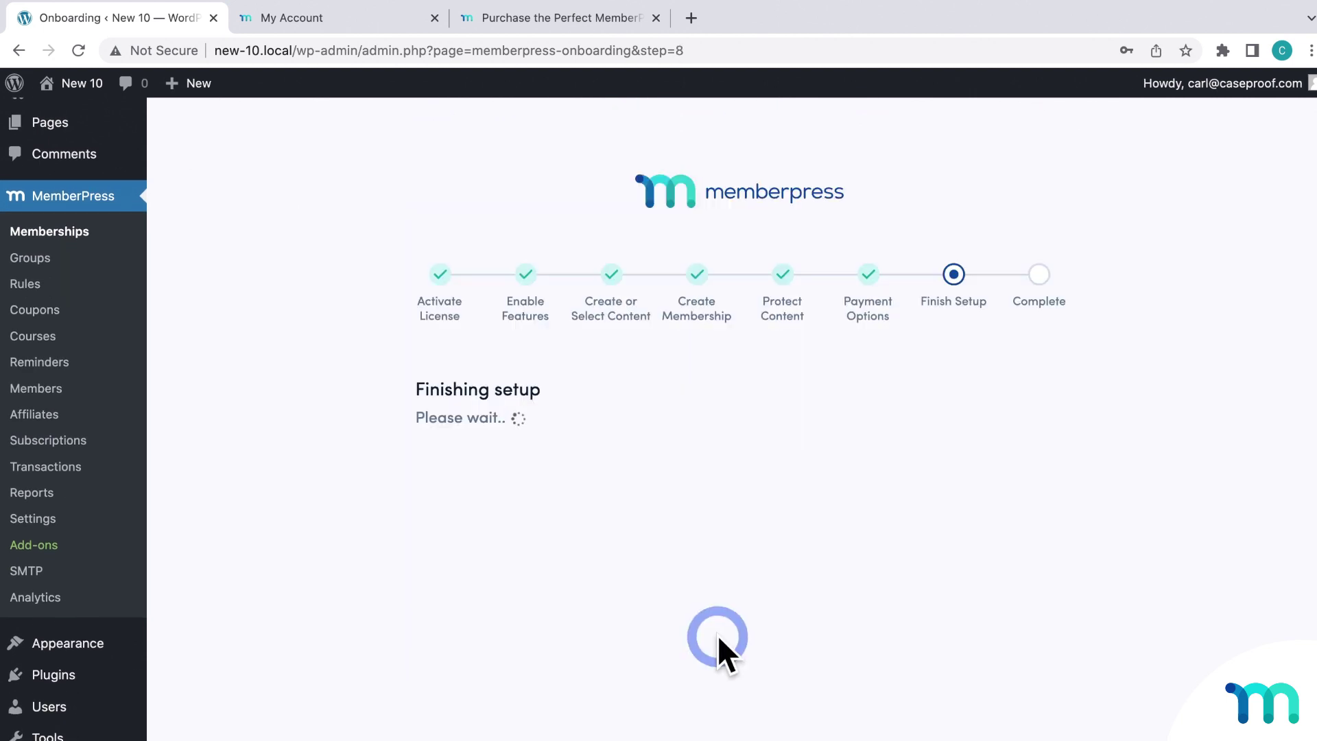
# Review the Congrats summary listing the registration, login and account URLs
pyautogui.scroll(-4, 1199, 477)
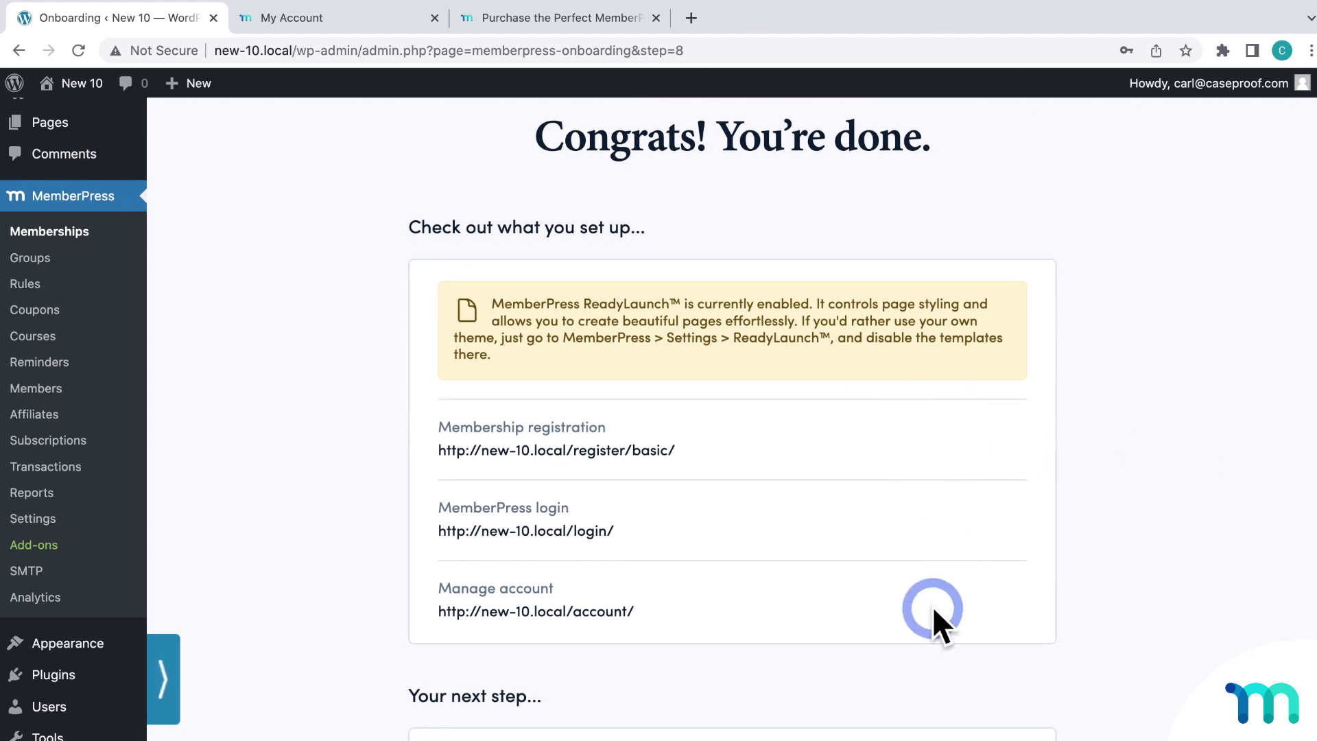
pyautogui.scroll(-6, 932, 606)
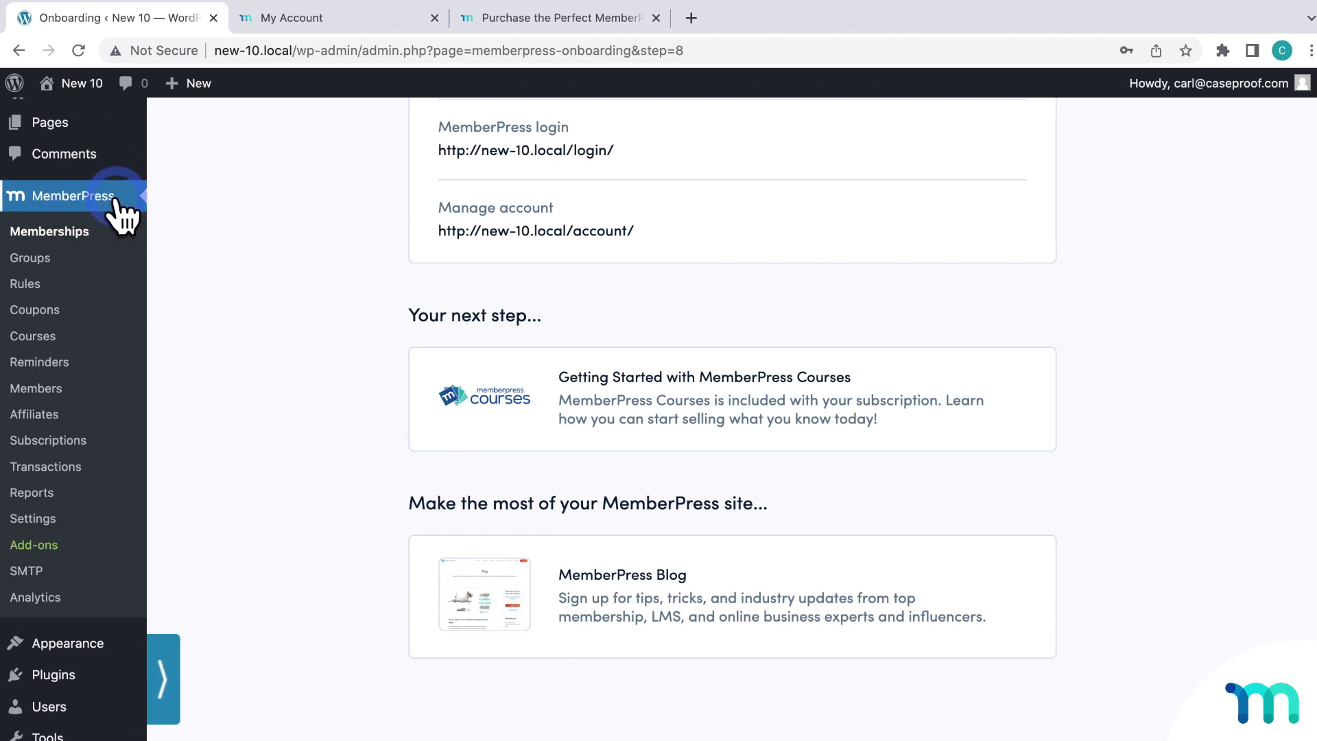
pyautogui.scroll(5, 241, 237)
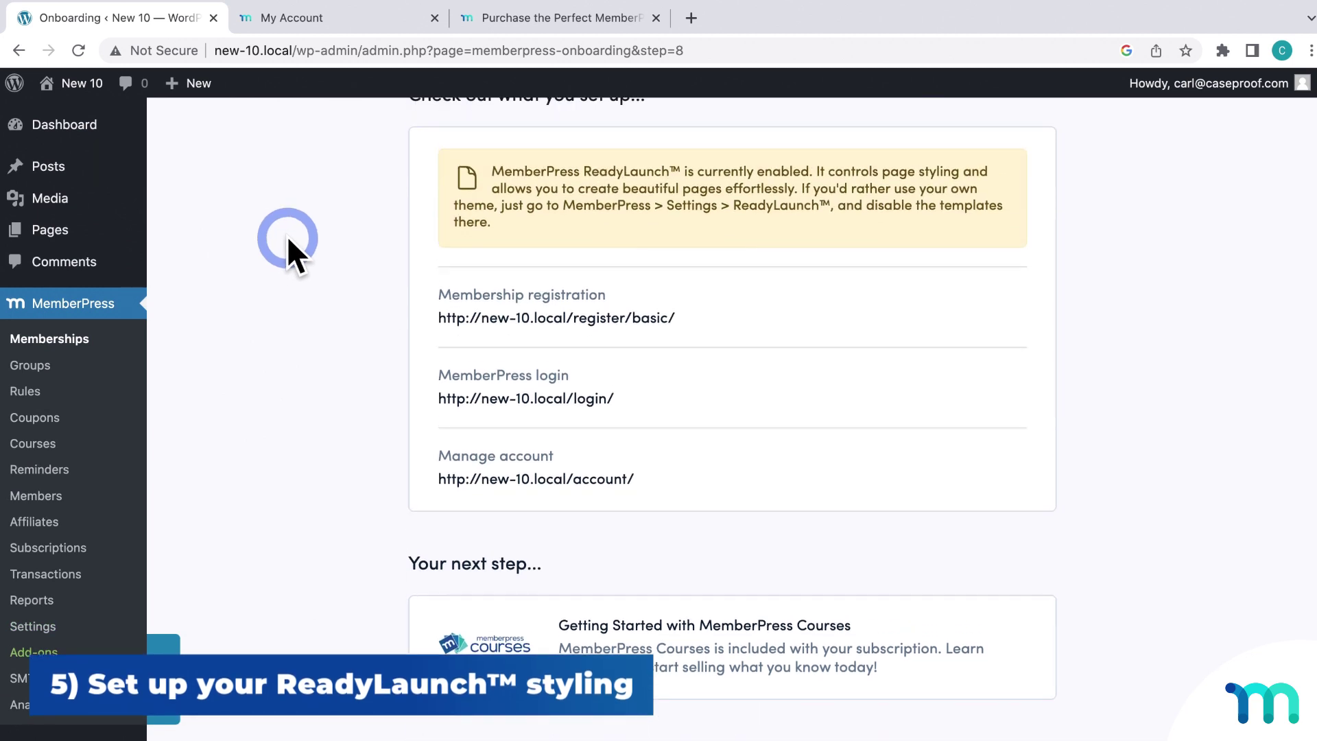
pyautogui.moveTo(491, 180); pyautogui.dragTo(683, 180)
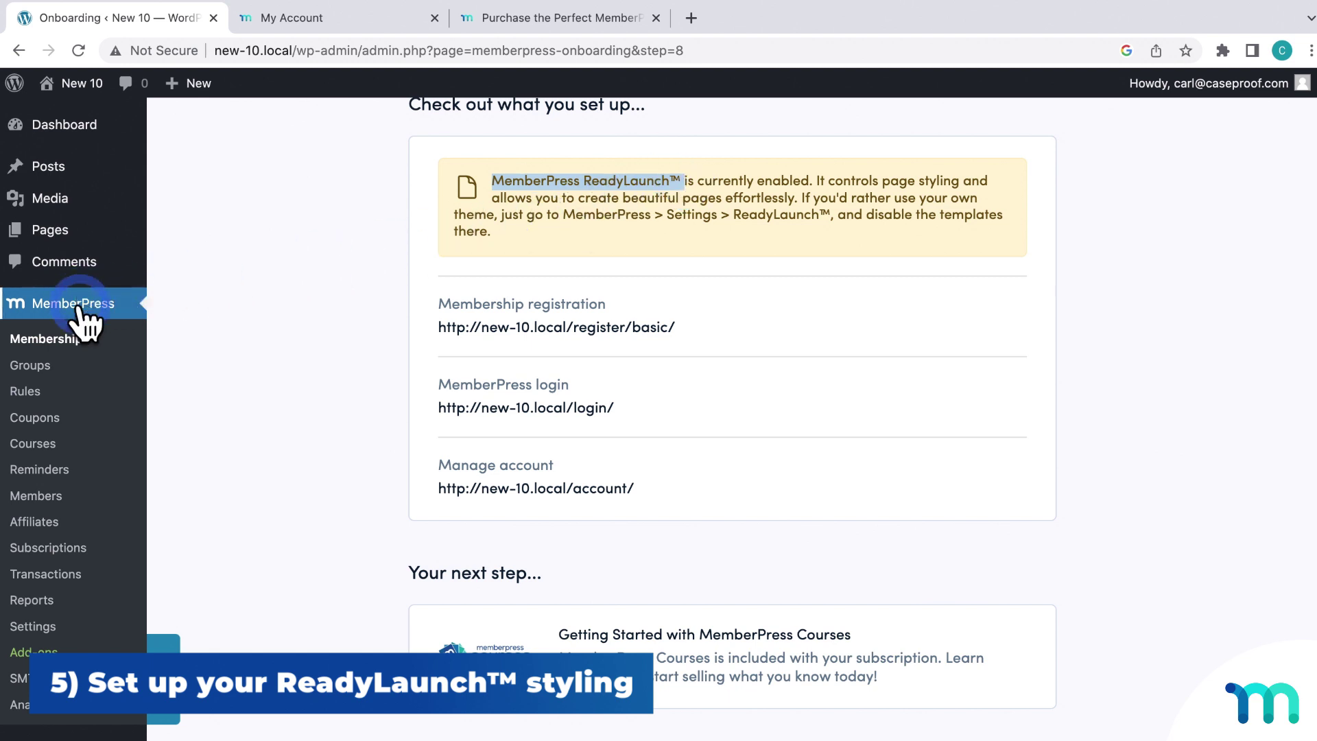
# Set the ReadyLaunch logo to the Logo_LearnJapanese image from the media library
pyautogui.click(33, 625)
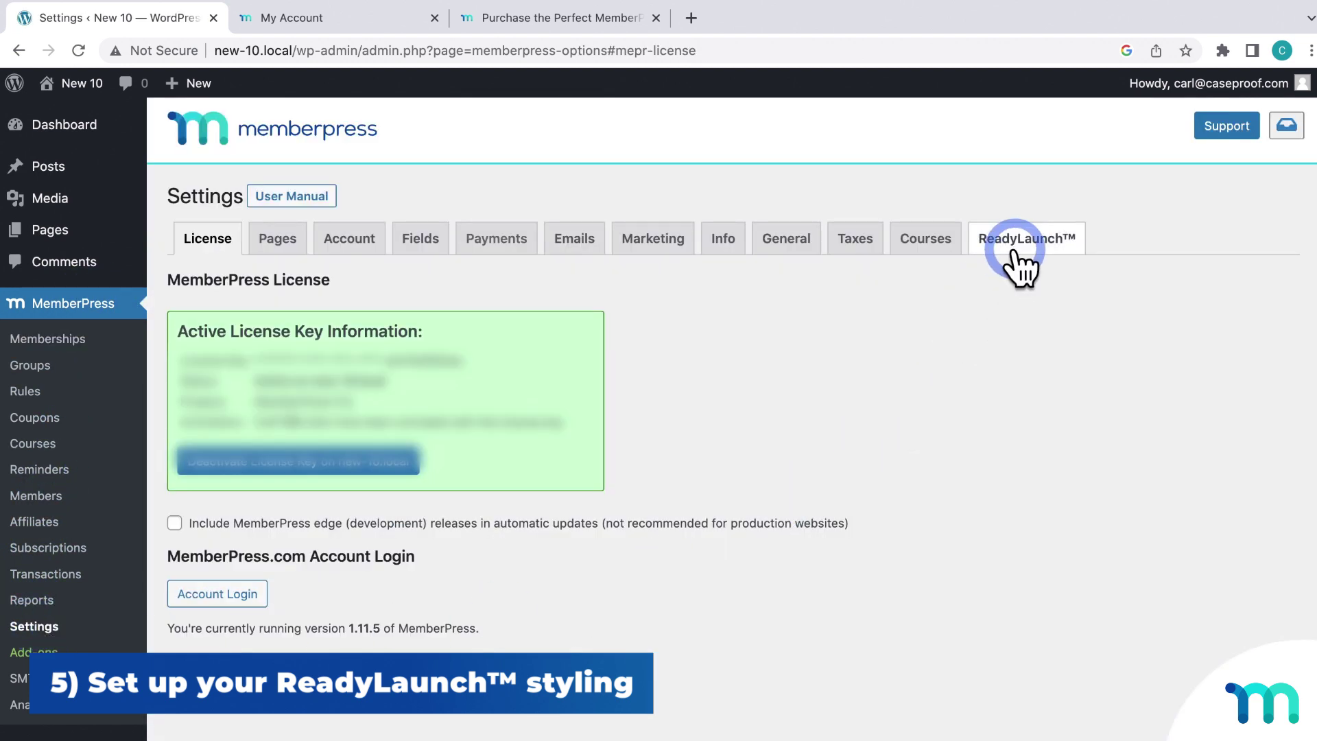
pyautogui.click(1017, 249)
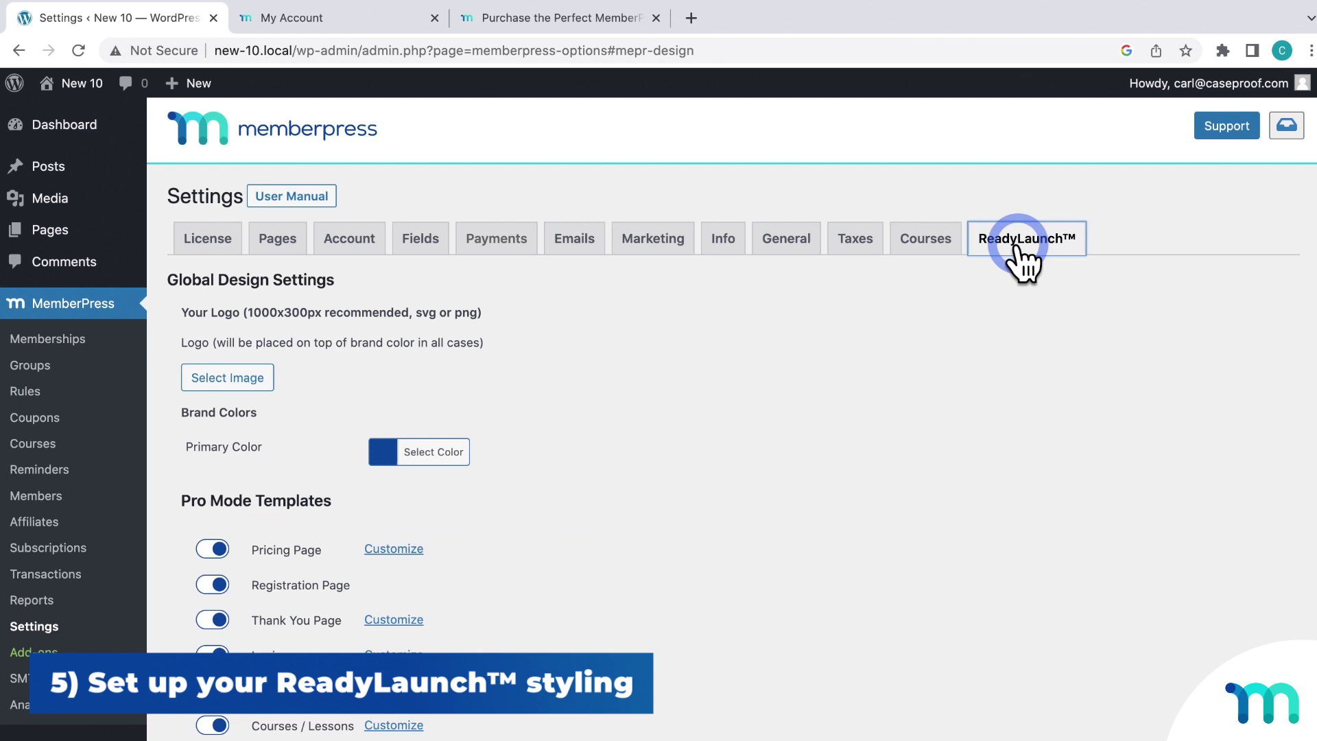
pyautogui.scroll(-3, 870, 377)
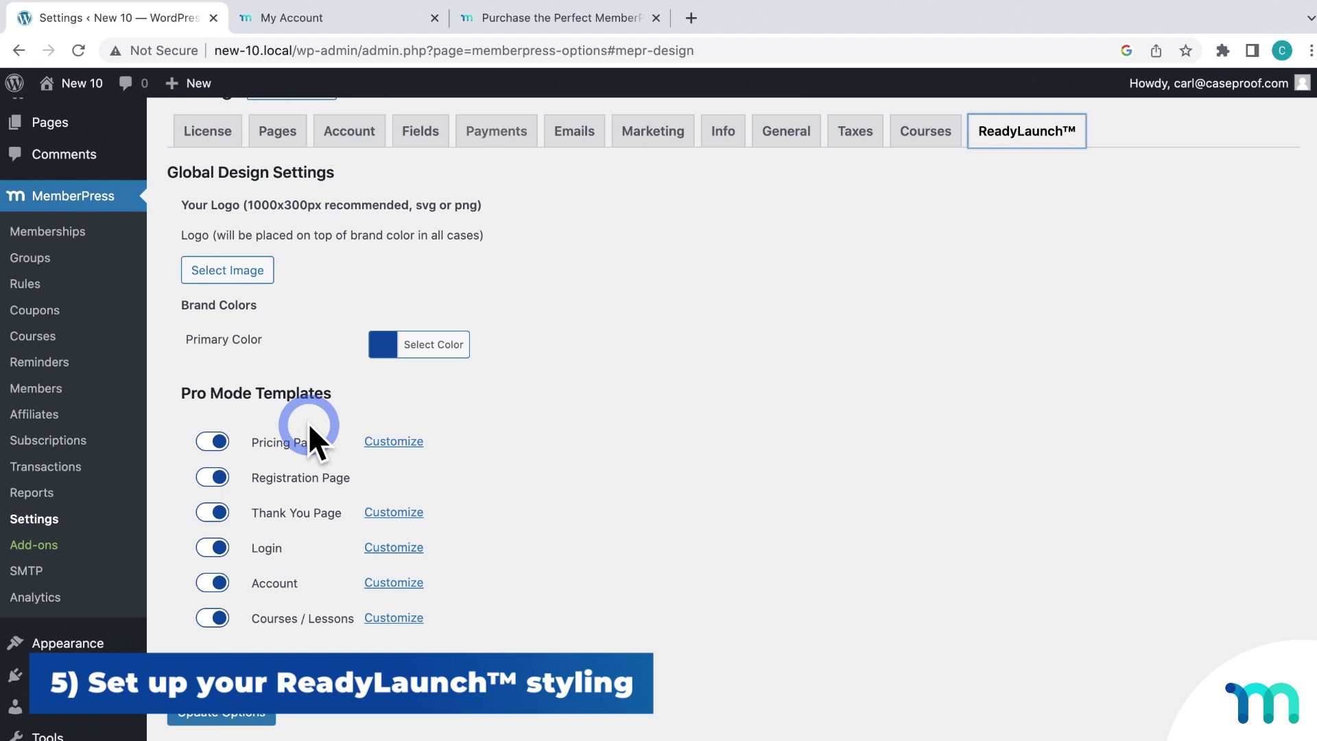
pyautogui.click(240, 273)
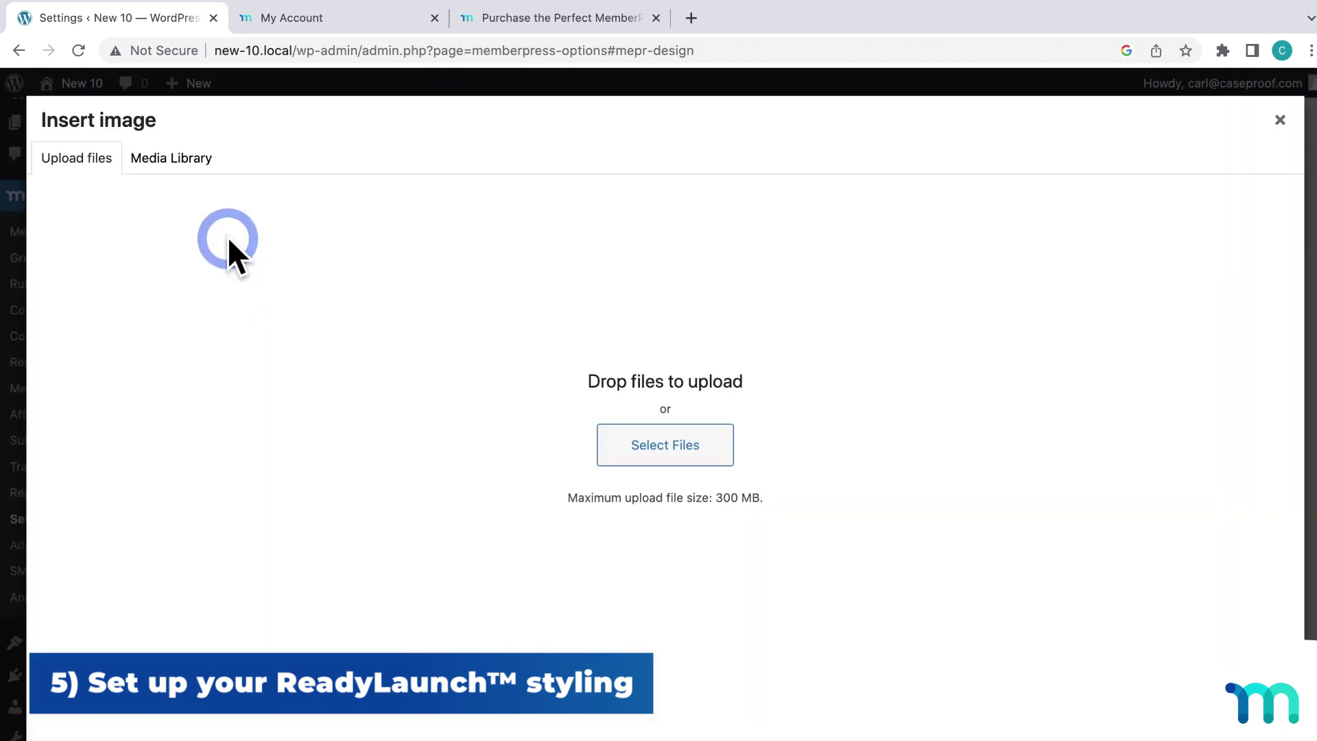
pyautogui.click(194, 163)
pyautogui.click(157, 284)
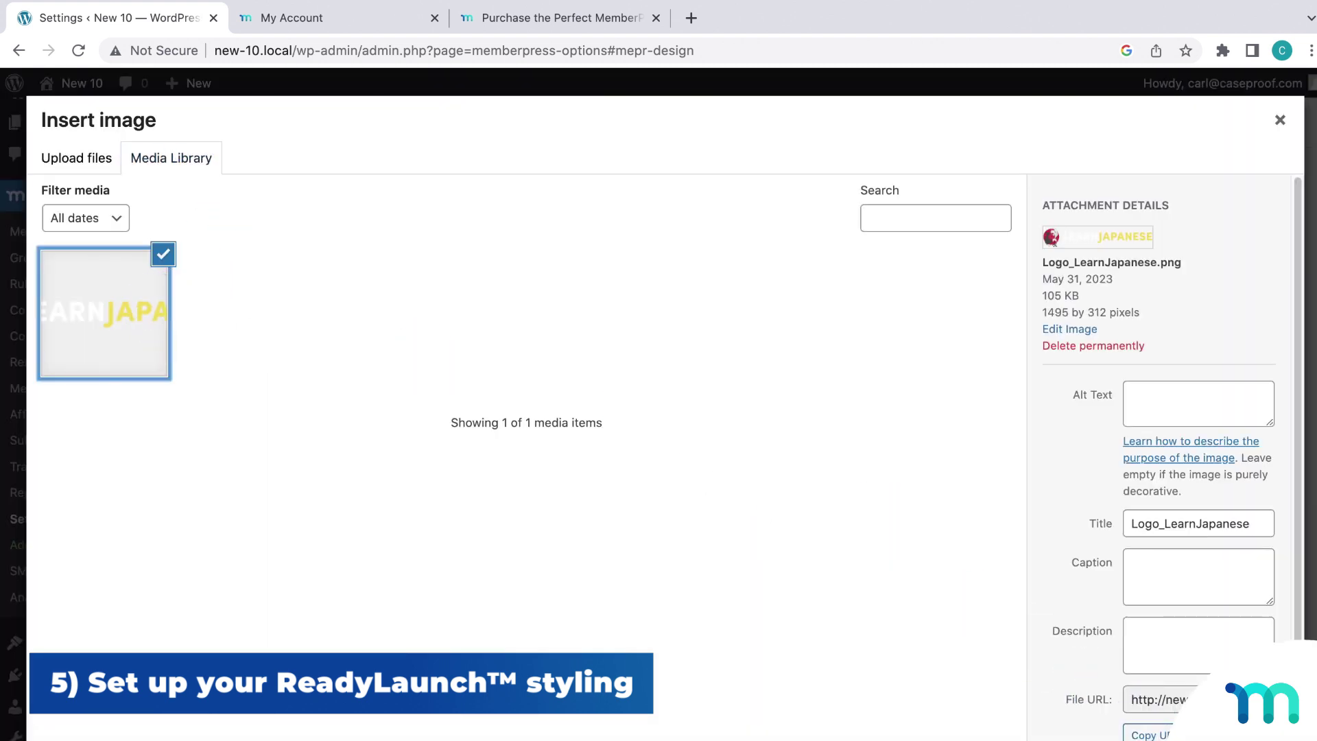
pyautogui.click(981, 627)
# Replace the ReadyLaunch primary colour with a dark navy hex value
pyautogui.click(473, 421)
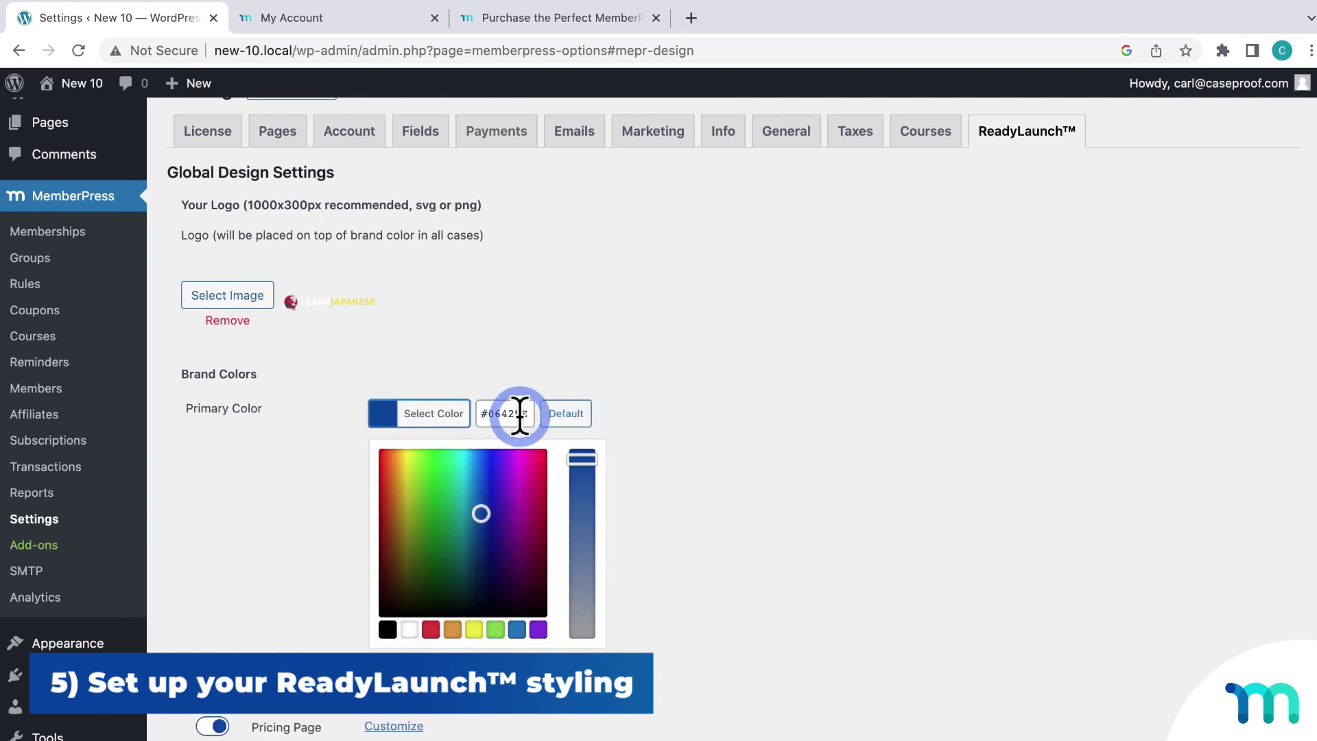
pyautogui.moveTo(520, 413); pyautogui.dragTo(480, 415)
pyautogui.hotkey('ctrl', 'v')
pyautogui.click(641, 431)
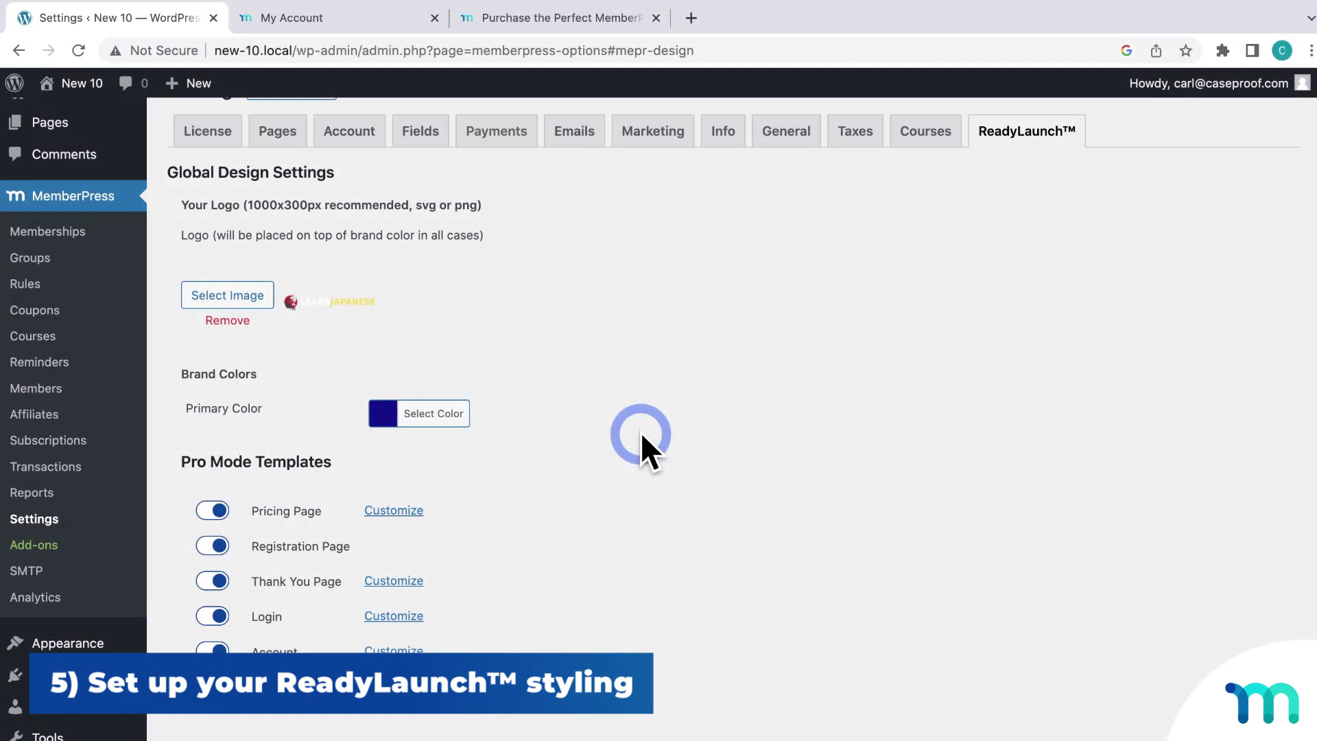
# Disable the Pricing, Registration and Login templates, then return to the Dashboard
pyautogui.scroll(-1, 640, 431)
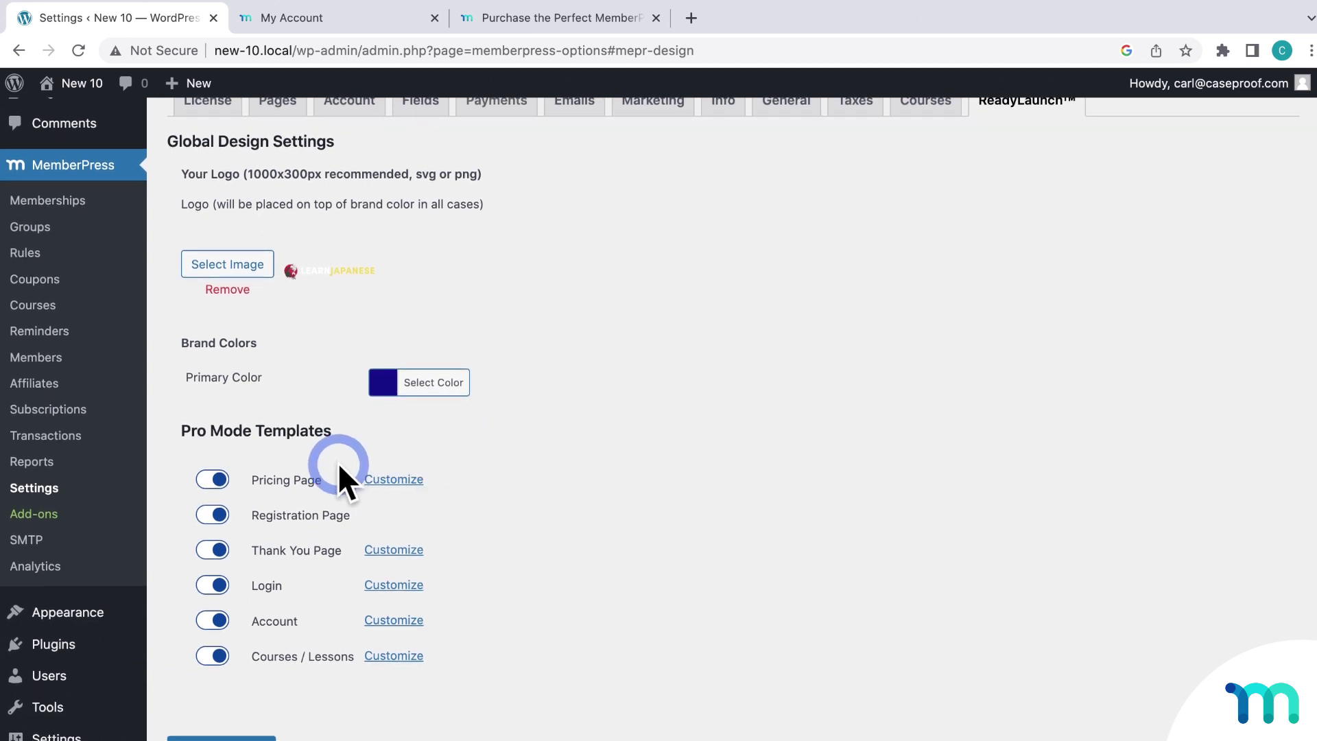
pyautogui.click(214, 480)
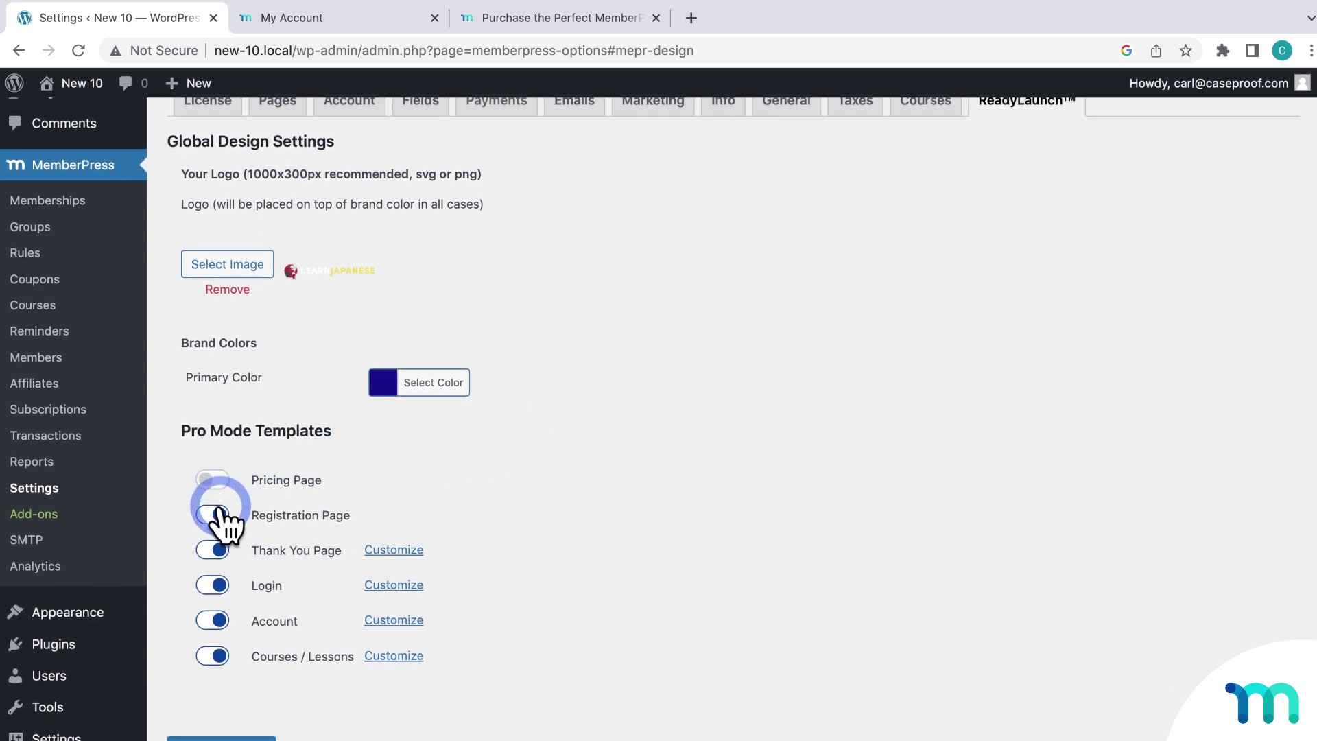
pyautogui.click(214, 514)
pyautogui.click(221, 584)
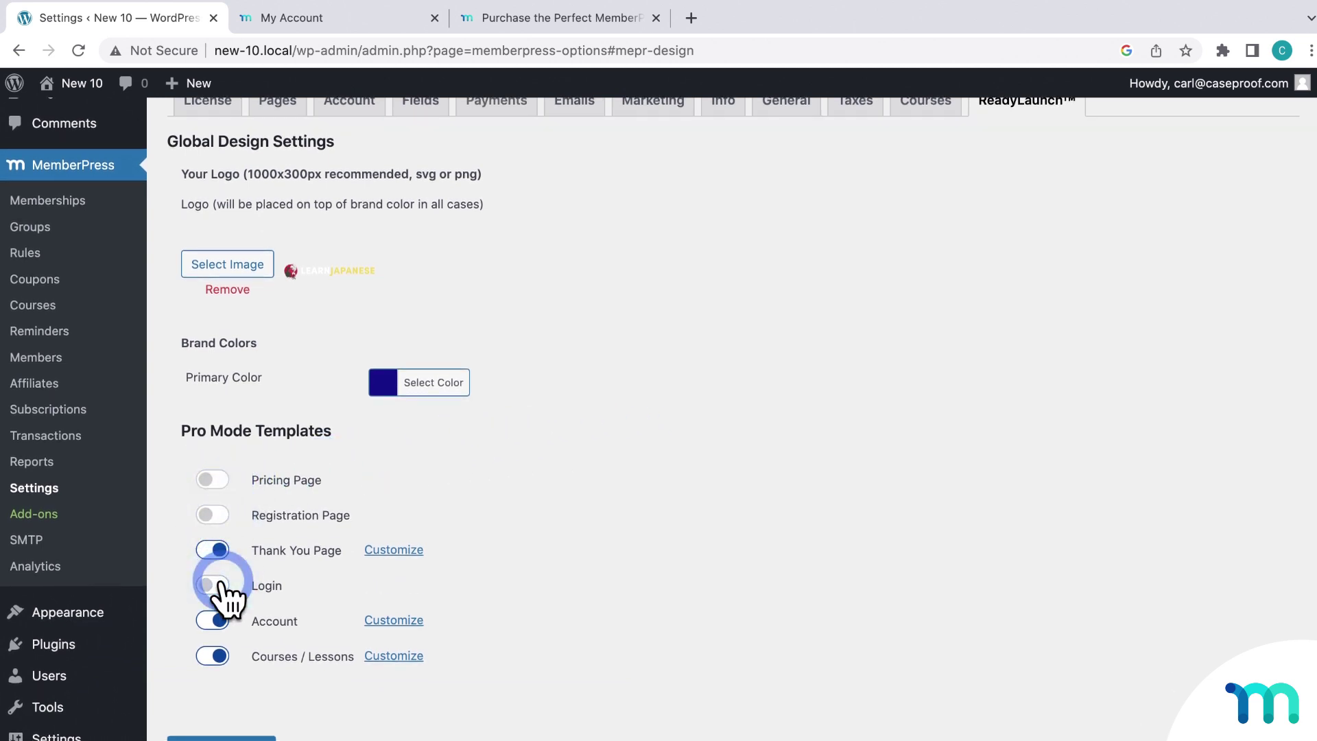
pyautogui.click(88, 83)
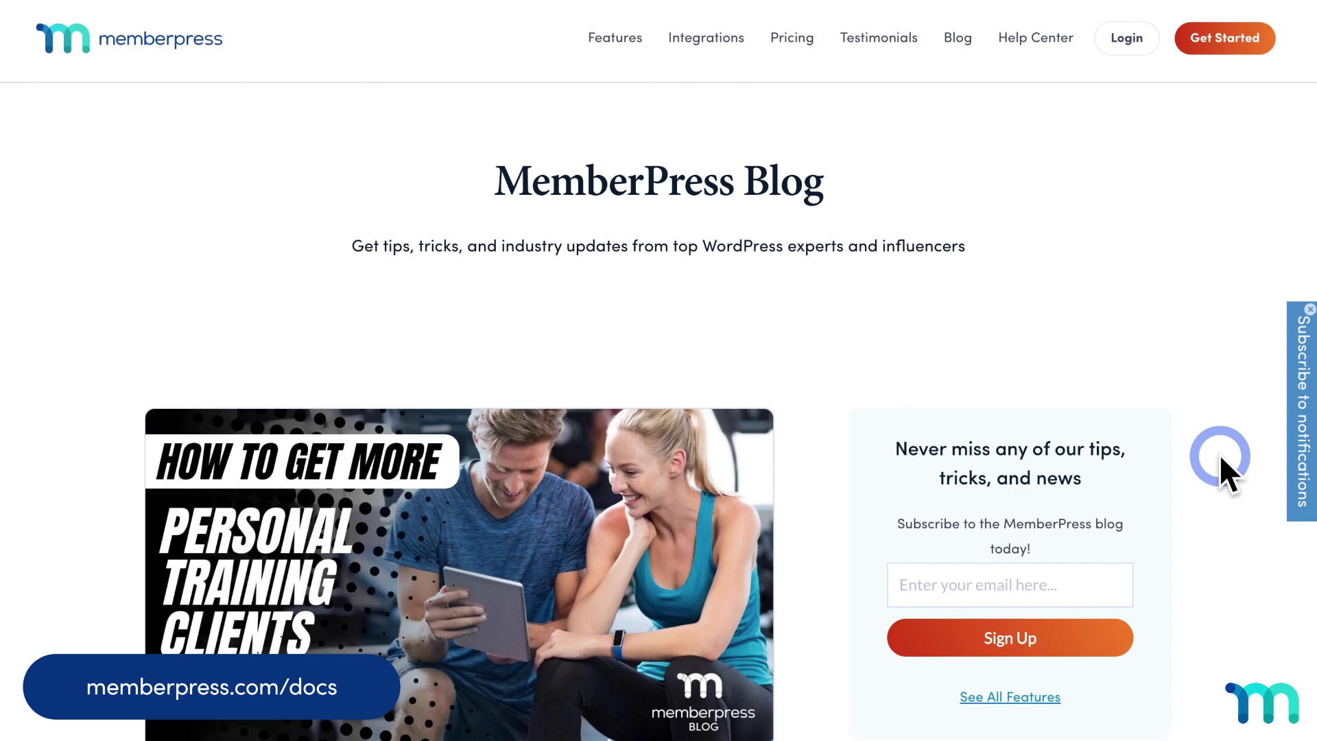
# Scroll the MemberPress Blog down to the Popular Resources and Connect with us boxes
pyautogui.scroll(-15, 999, 454)
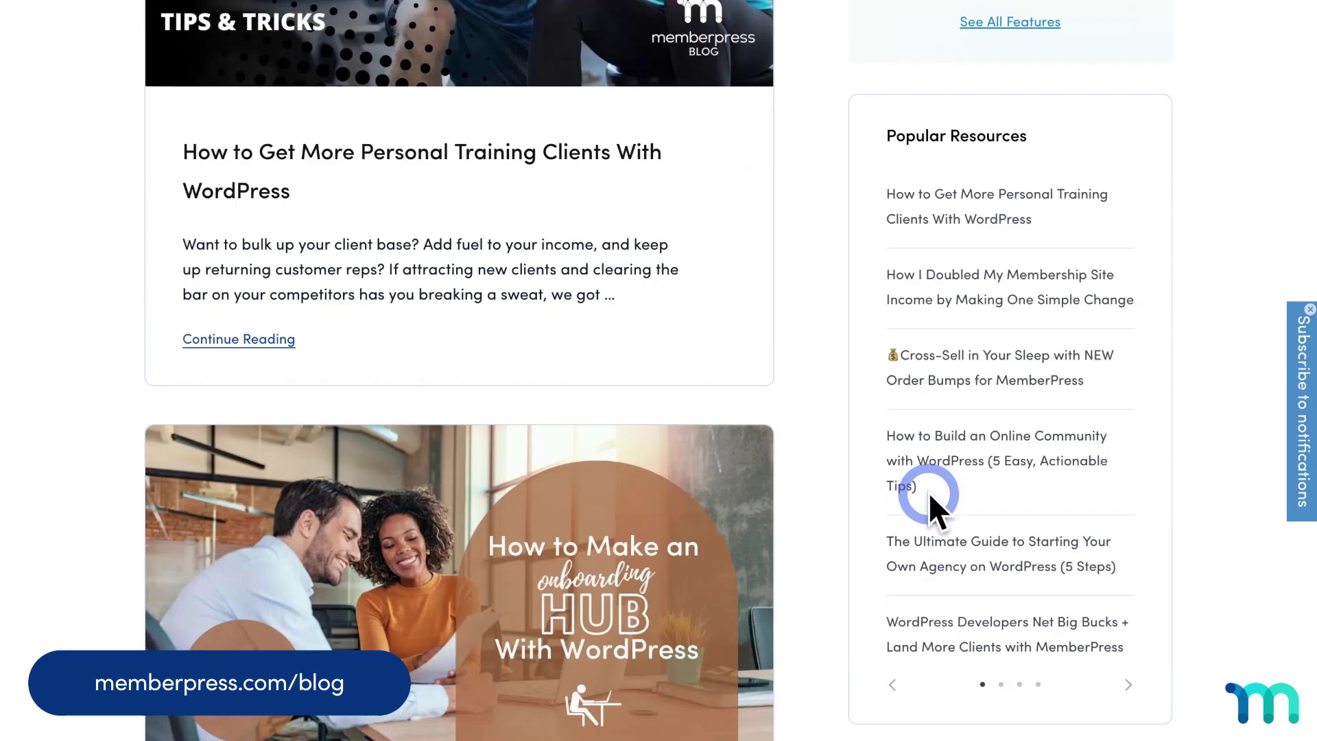